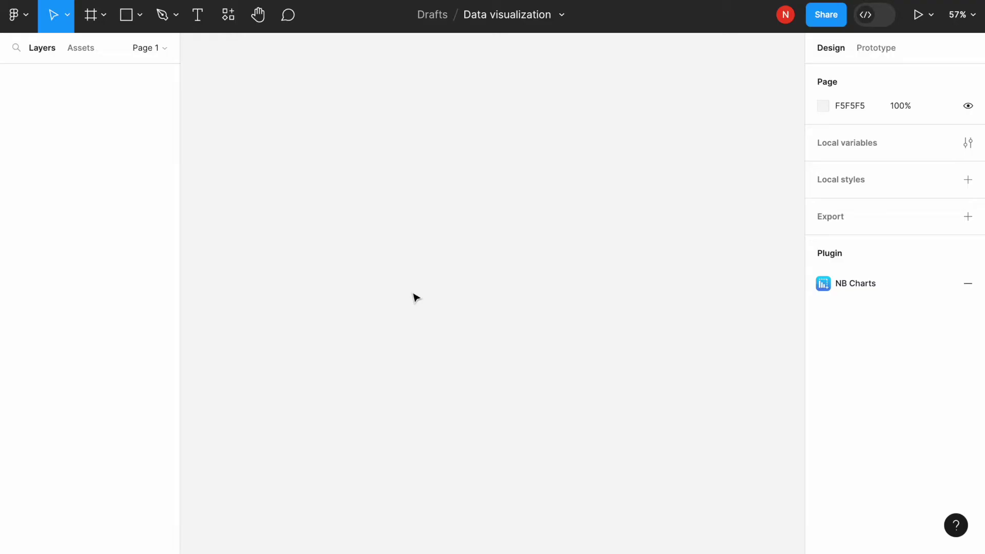
# Step: Launch the Charts plugin and preview scatter, area, bar and pie types before returning to Line
pyautogui.click(24, 24)
pyautogui.moveTo(61, 253)
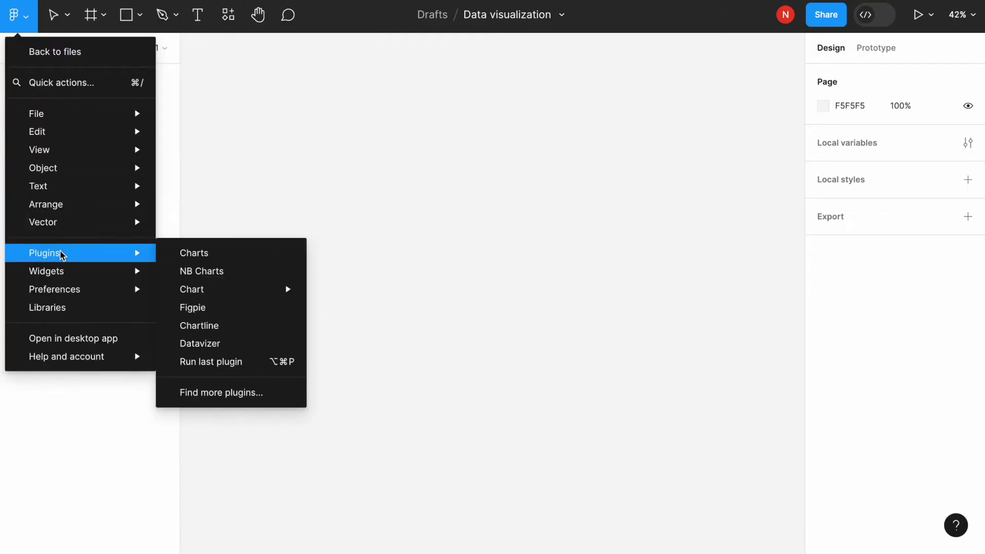
pyautogui.click(248, 253)
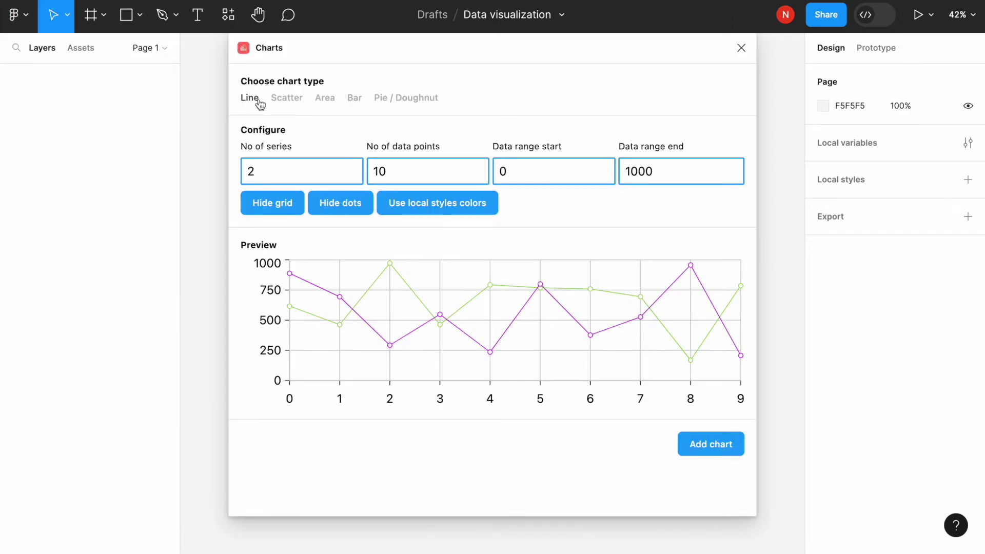
pyautogui.click(289, 98)
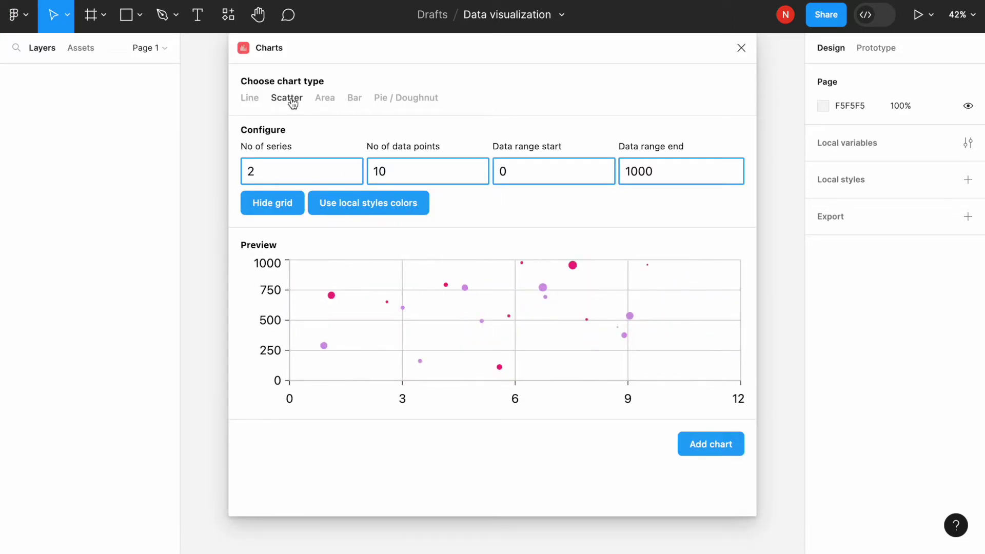
pyautogui.click(331, 99)
pyautogui.click(354, 100)
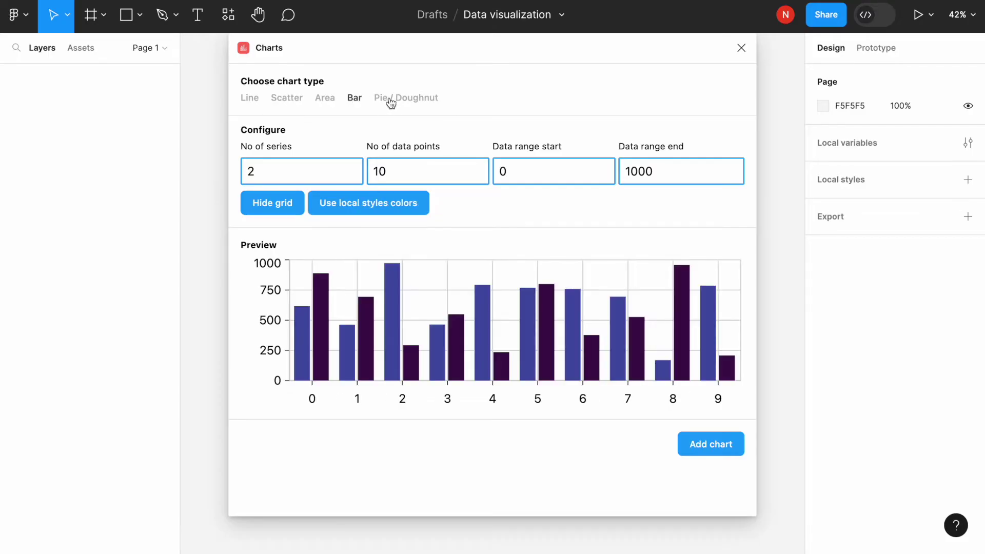
pyautogui.click(391, 102)
pyautogui.click(248, 100)
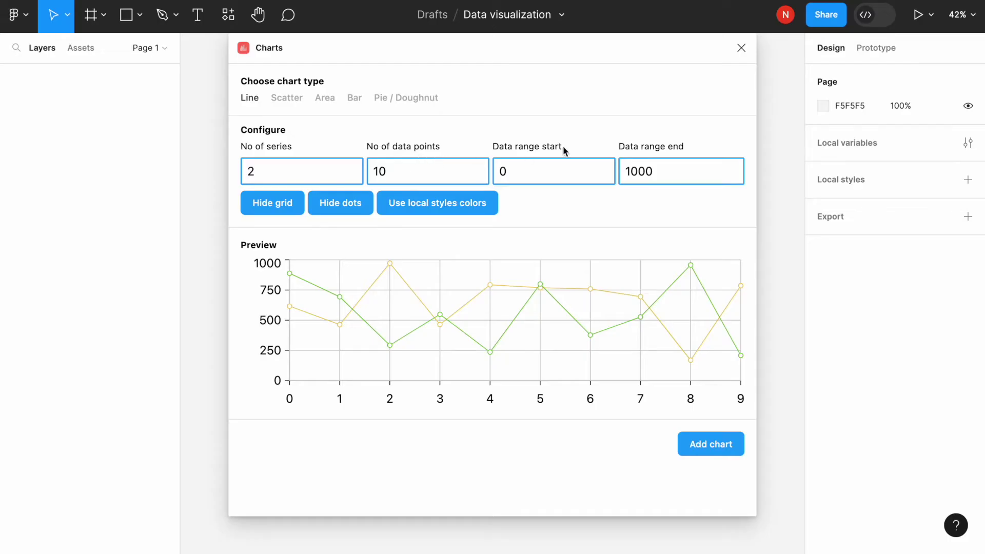
# Step: Set 14 data points, 3 series and range start 2, then add the line chart
pyautogui.click(403, 172)
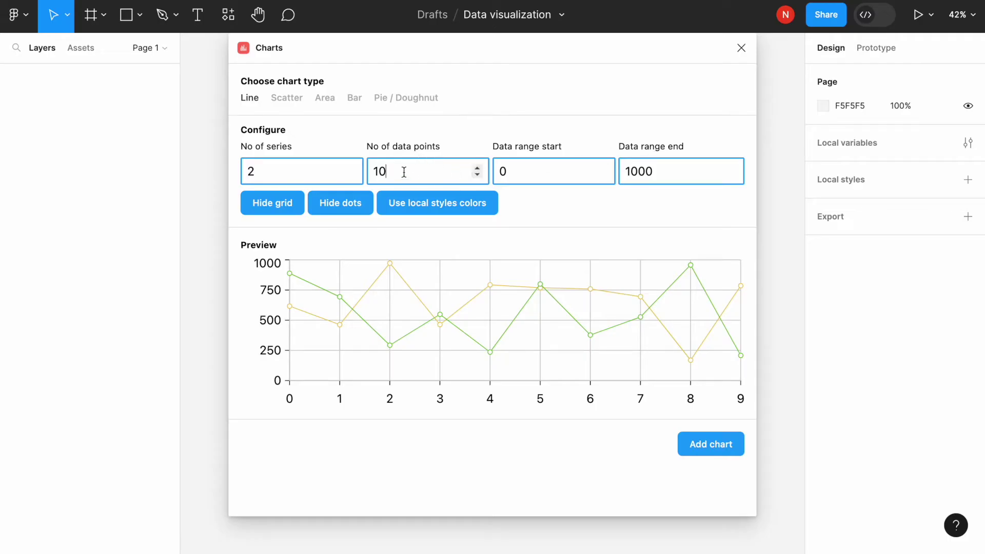
pyautogui.click(478, 169)
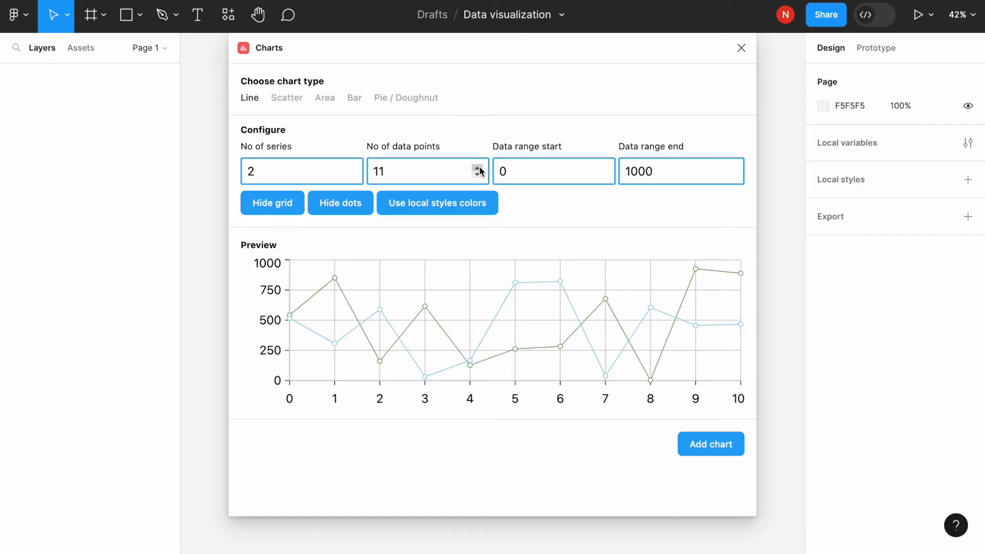
pyautogui.click(478, 169)
pyautogui.click(477, 168)
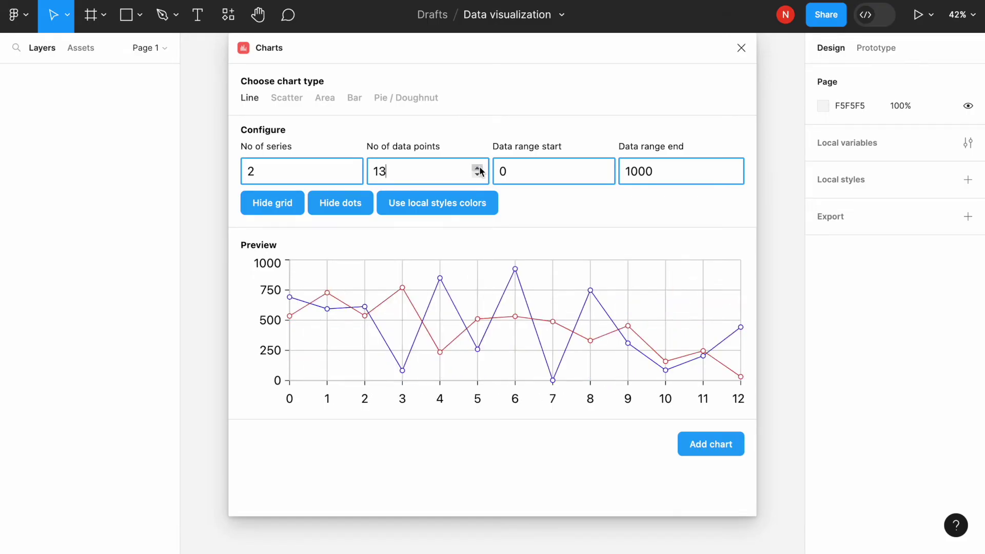
pyautogui.click(478, 169)
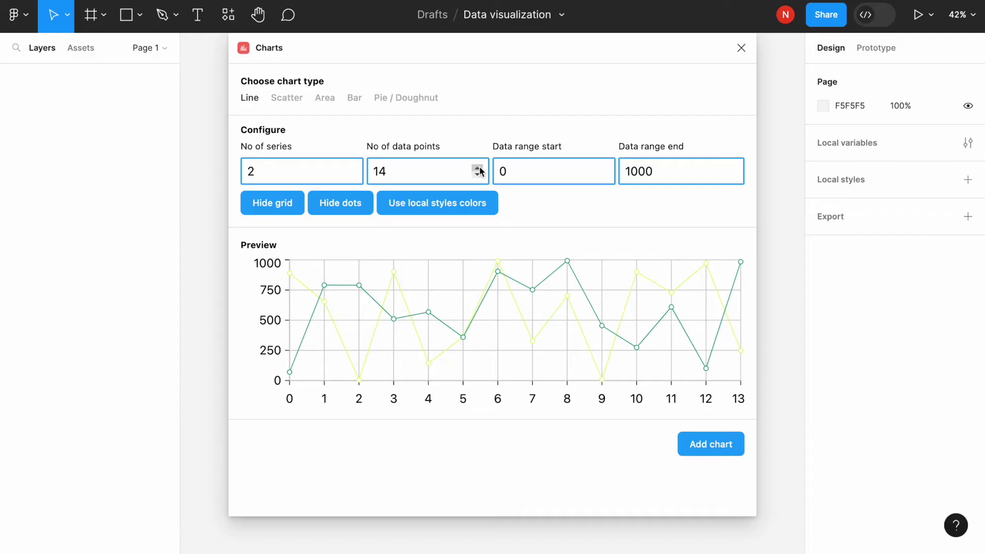
pyautogui.click(352, 168)
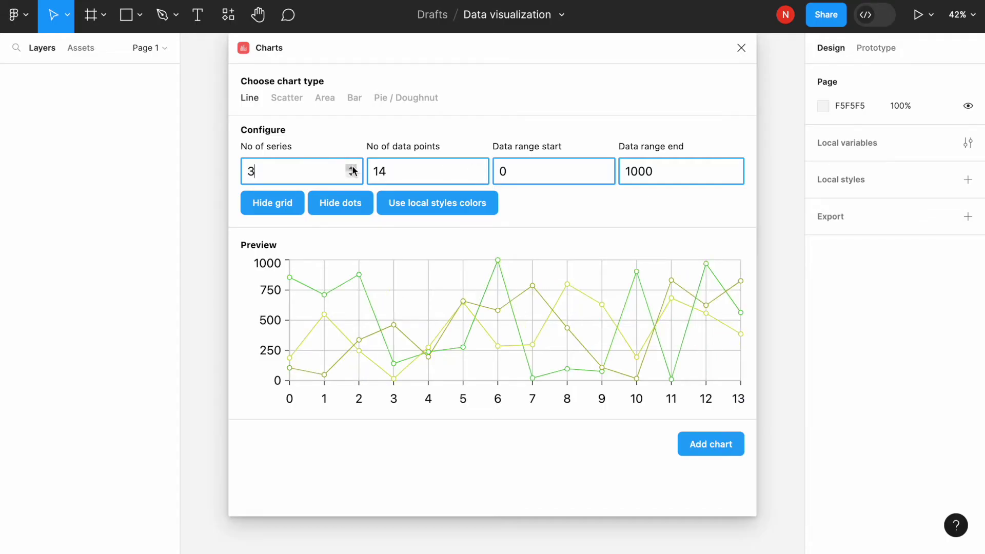
pyautogui.click(604, 169)
pyautogui.click(603, 169)
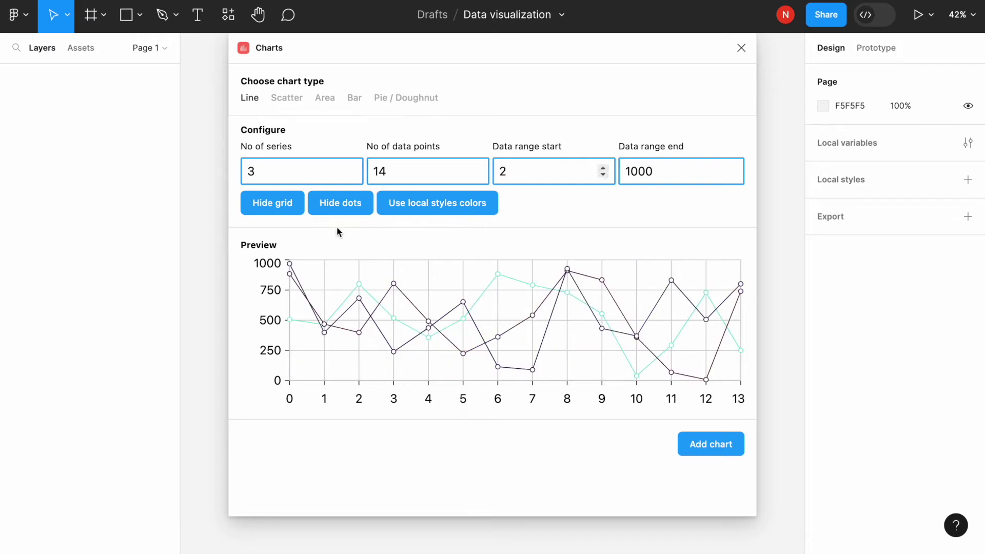
pyautogui.click(724, 460)
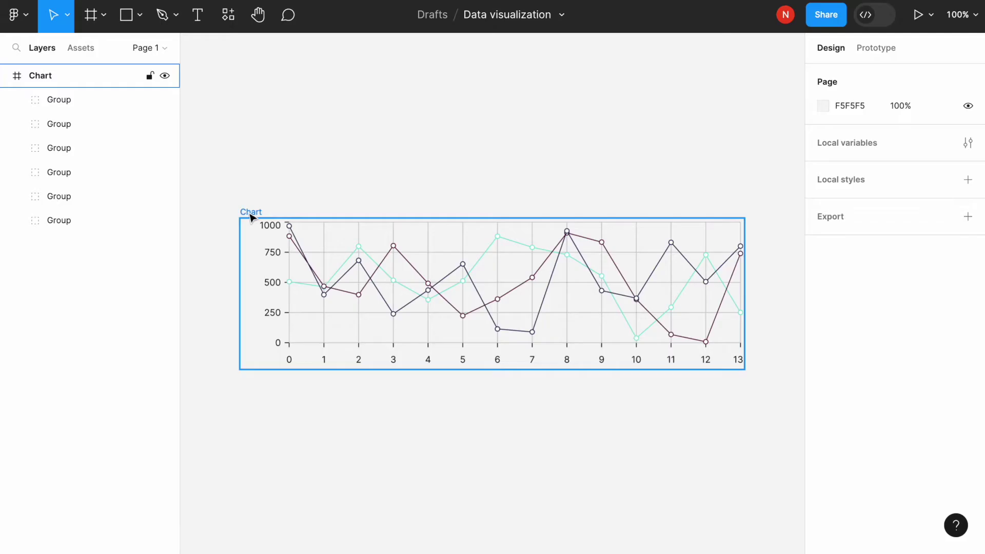
# Step: Recolour one chart series line to bright red FF1304
pyautogui.click(344, 272)
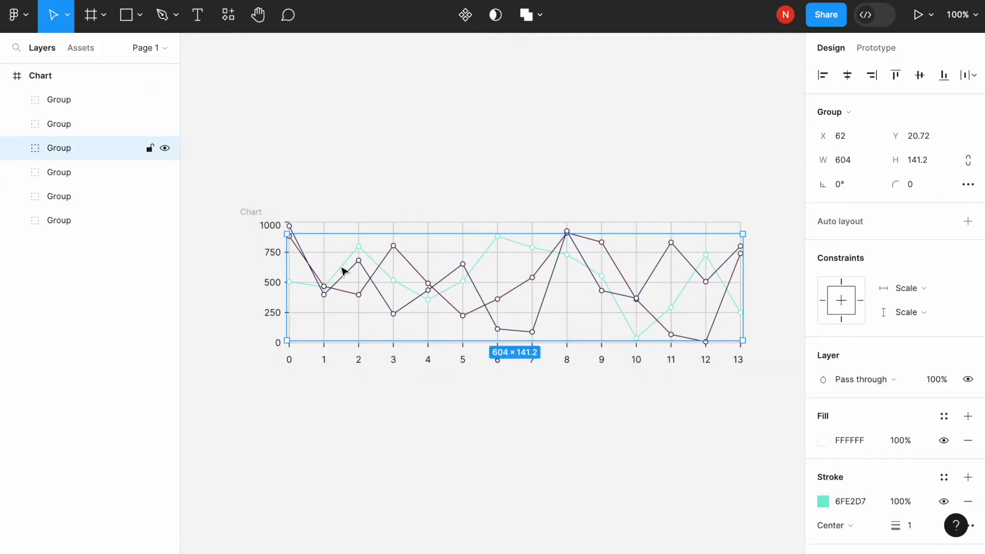
pyautogui.doubleClick(344, 272)
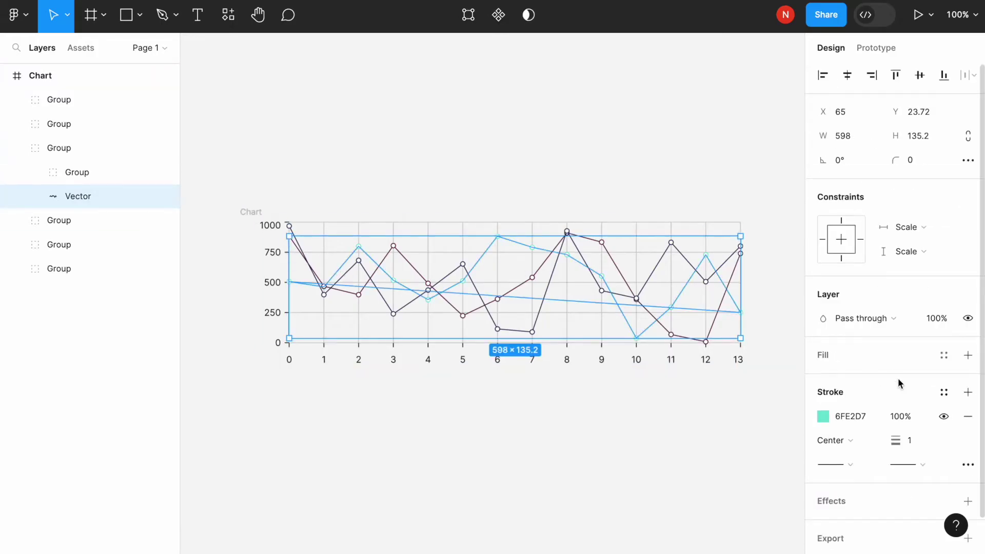
pyautogui.click(824, 417)
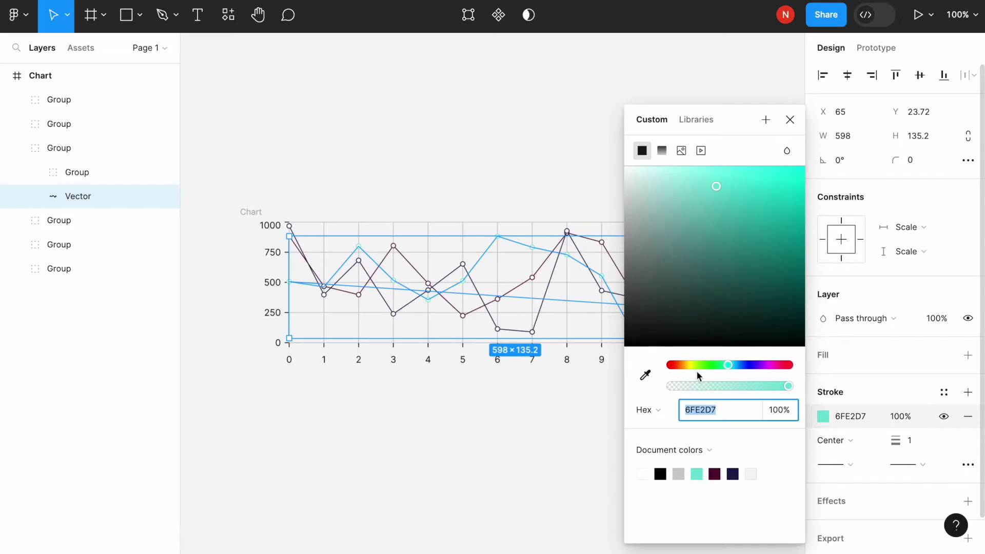
pyautogui.moveTo(691, 363); pyautogui.dragTo(672, 364)
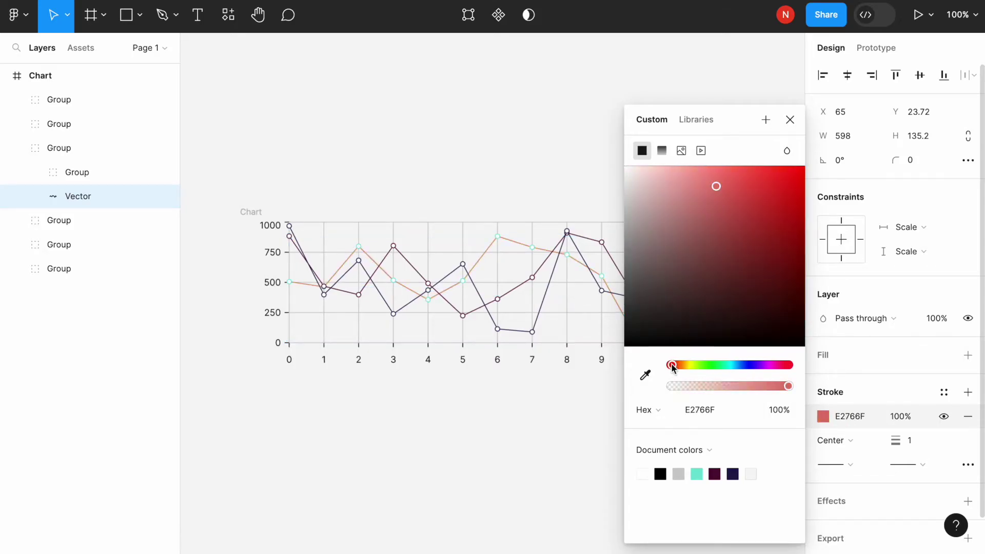
pyautogui.moveTo(739, 187); pyautogui.dragTo(800, 167)
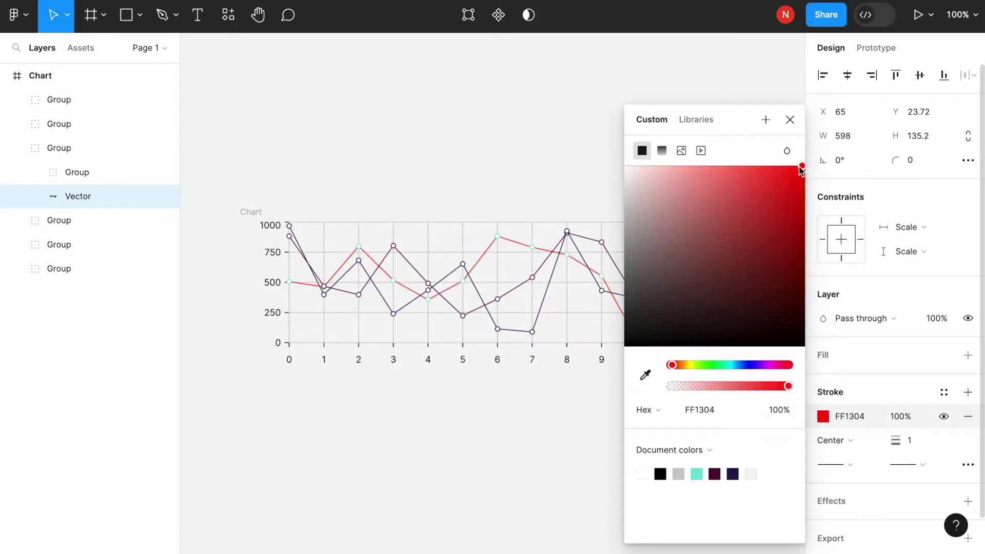
pyautogui.click(297, 201)
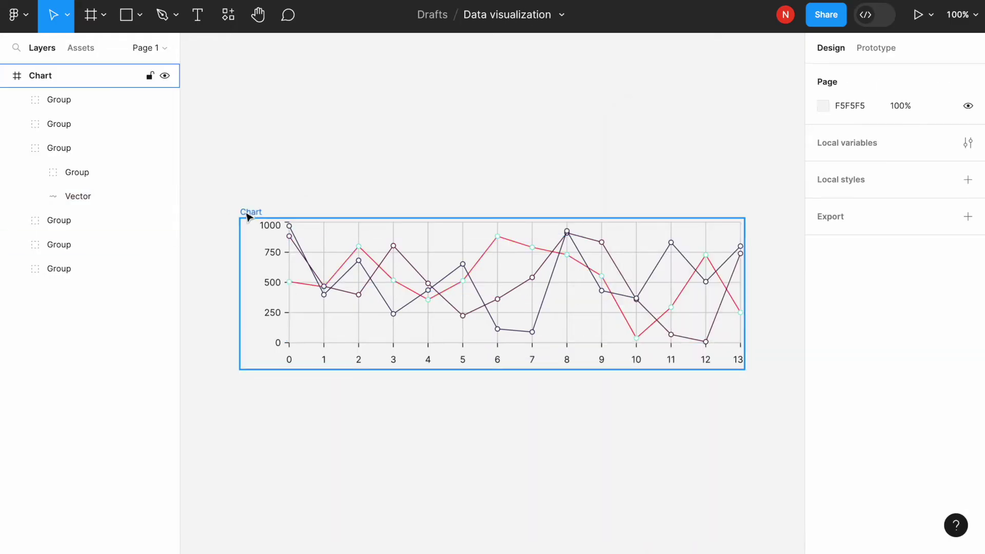
# Step: Turn the chart's black elements green (008052), then delete the whole chart
pyautogui.click(248, 216)
pyautogui.scroll(-3, 860, 462)
pyautogui.click(823, 378)
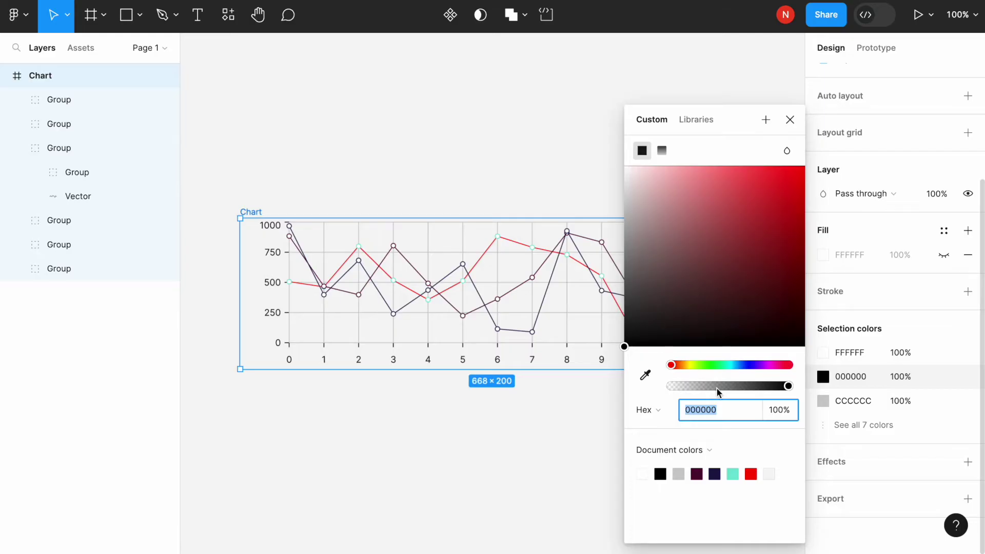
pyautogui.moveTo(702, 365); pyautogui.dragTo(853, 260)
pyautogui.click(370, 141)
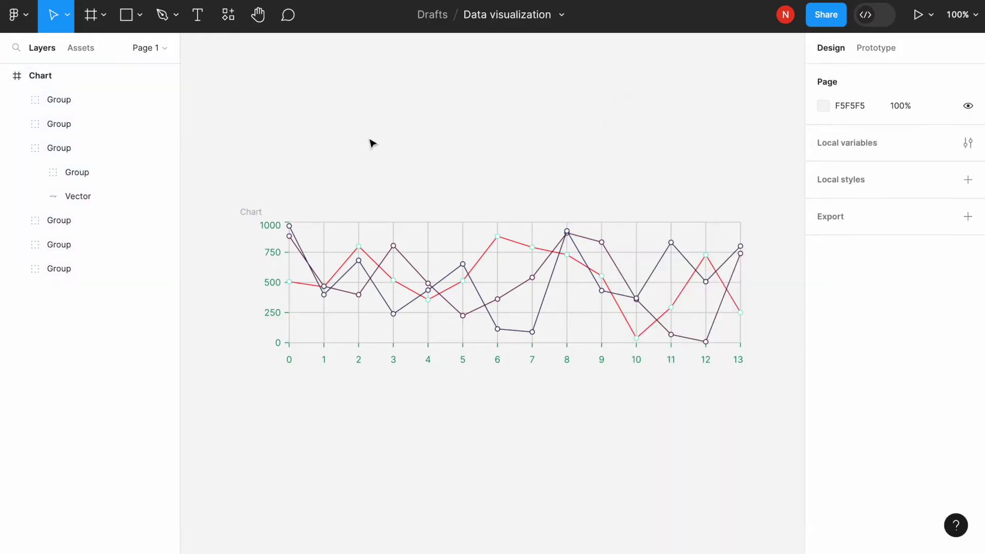
pyautogui.moveTo(212, 150); pyautogui.dragTo(784, 471)
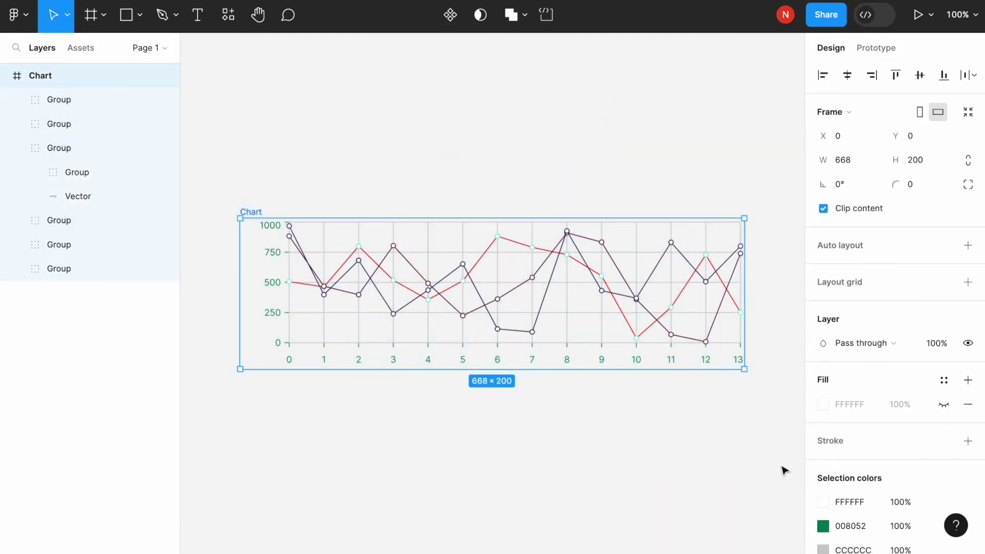
pyautogui.press('Delete')
pyautogui.click(23, 15)
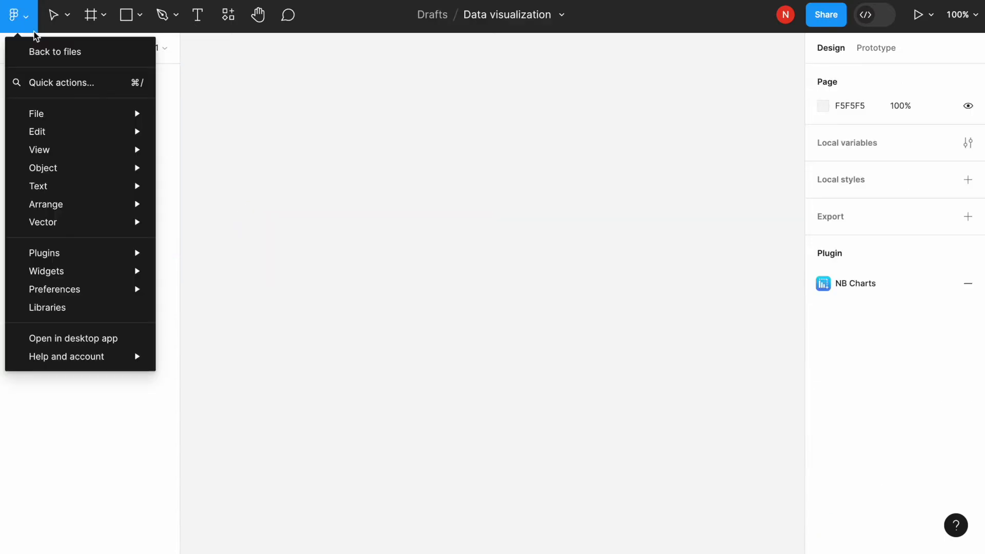
pyautogui.moveTo(107, 251)
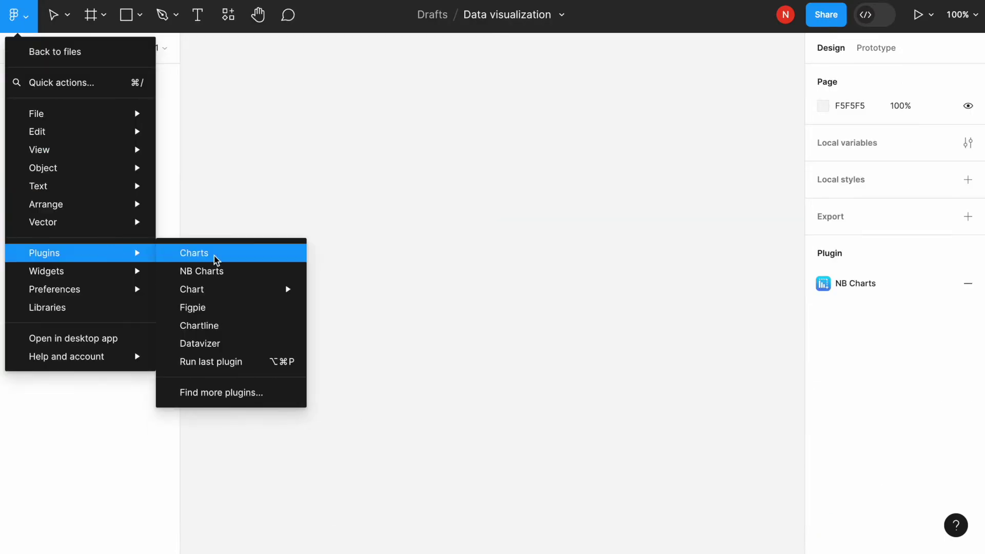
pyautogui.click(257, 327)
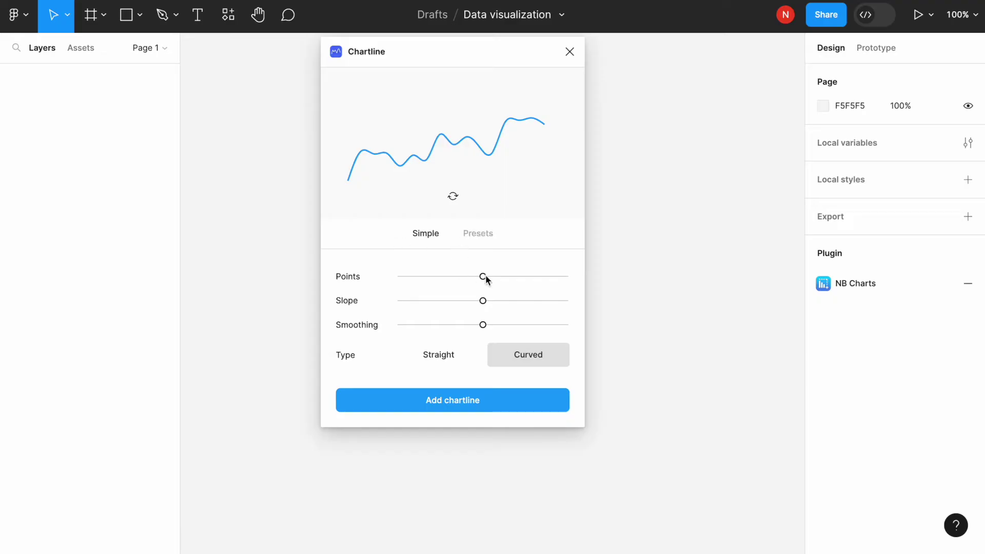
pyautogui.moveTo(486, 276); pyautogui.dragTo(548, 303)
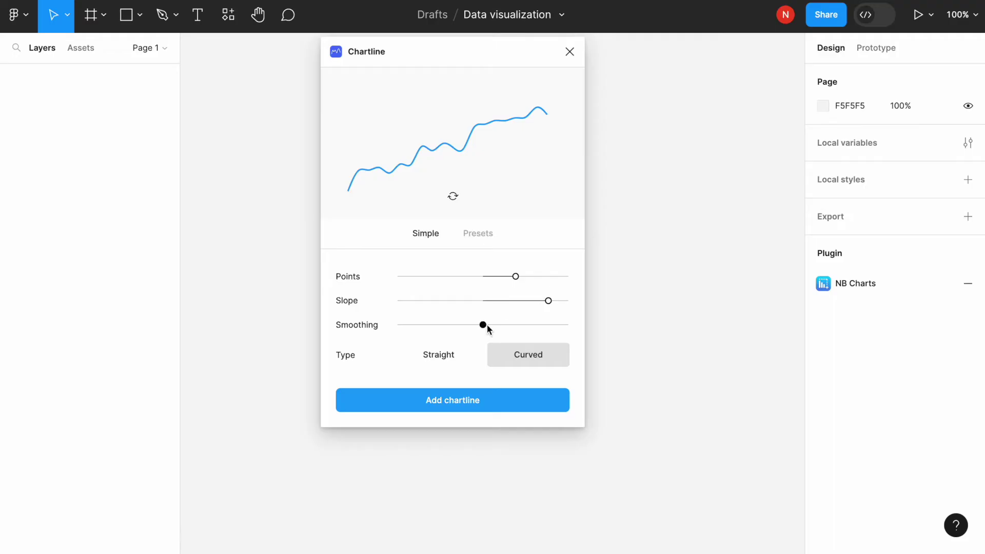
pyautogui.moveTo(484, 324)
pyautogui.mouseDown()
pyautogui.moveTo(427, 324)
pyautogui.moveTo(553, 324)
pyautogui.moveTo(423, 331)
pyautogui.moveTo(479, 327)
pyautogui.mouseUp()
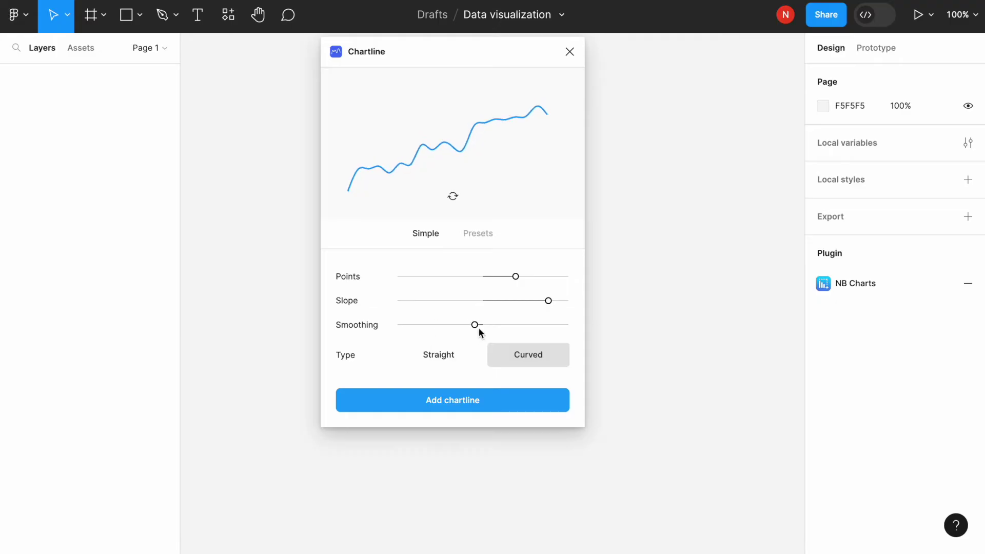
pyautogui.click(468, 357)
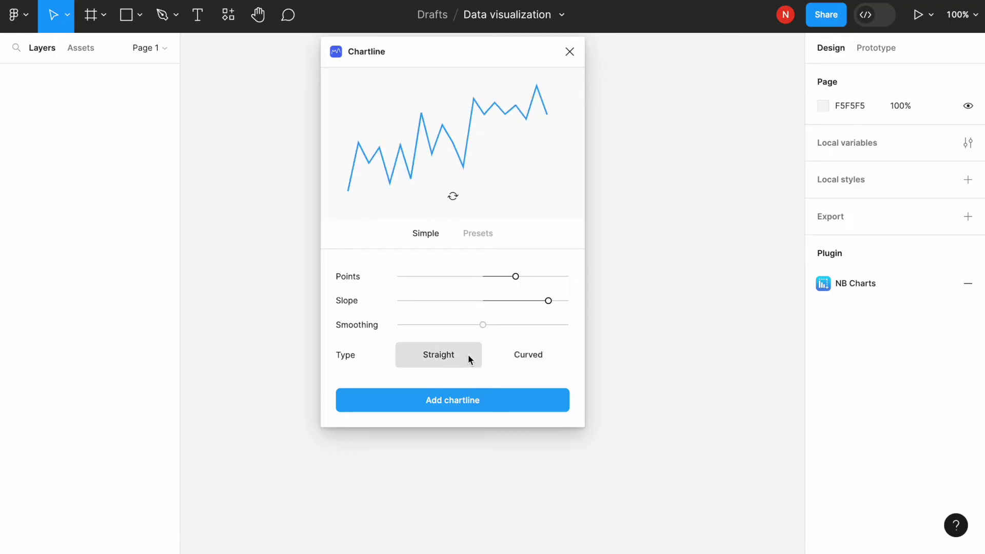
pyautogui.click(519, 358)
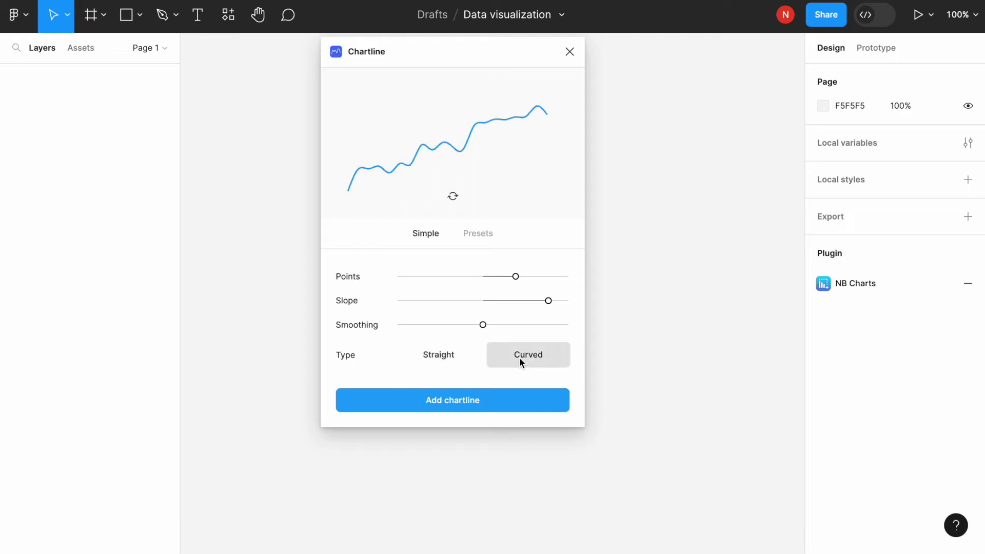
pyautogui.click(495, 400)
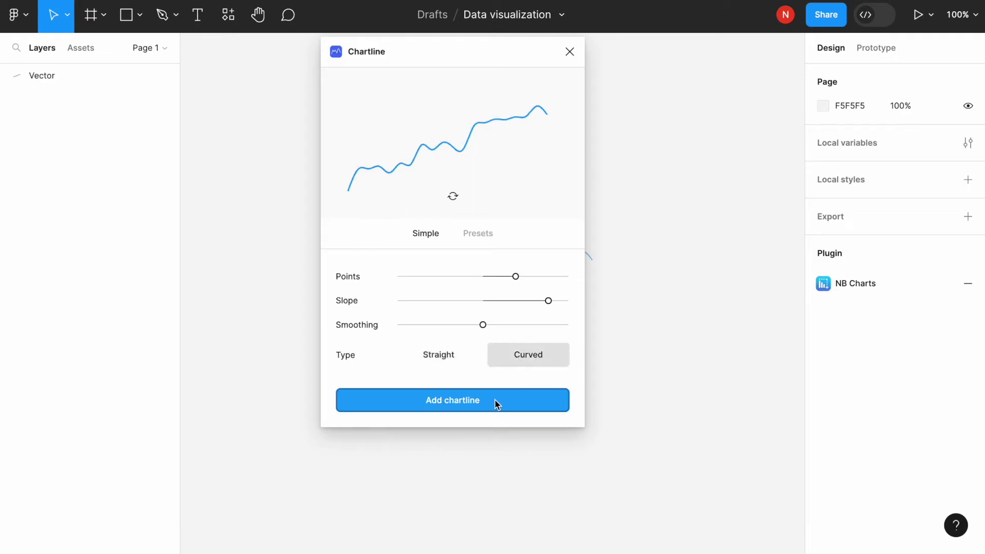
pyautogui.click(570, 60)
pyautogui.click(514, 287)
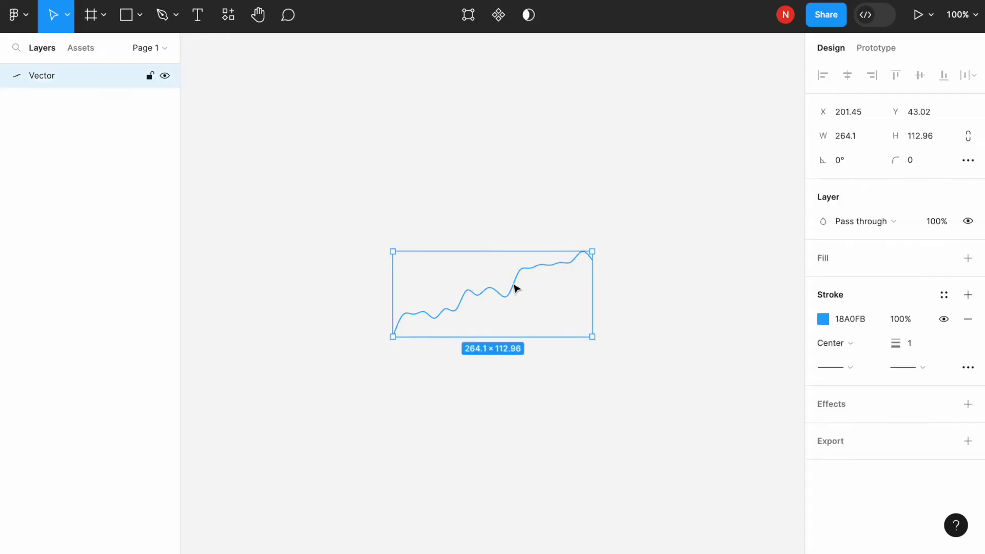
pyautogui.doubleClick(514, 288)
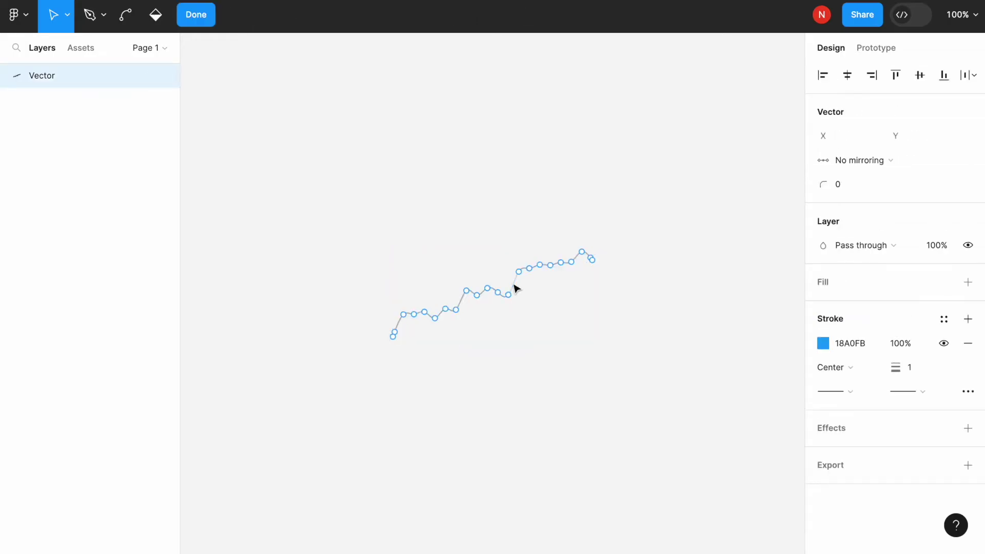
pyautogui.moveTo(517, 282); pyautogui.dragTo(522, 282)
pyautogui.press('Escape')
pyautogui.press('Delete')
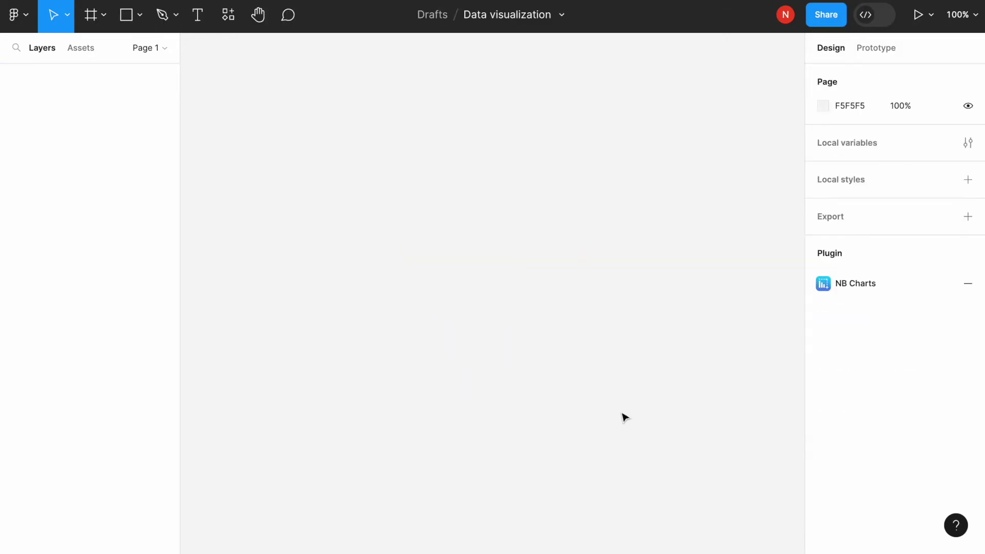
# Step: Launch the Figpie plugin and add a fourth data value of 20
pyautogui.click(27, 20)
pyautogui.moveTo(103, 255)
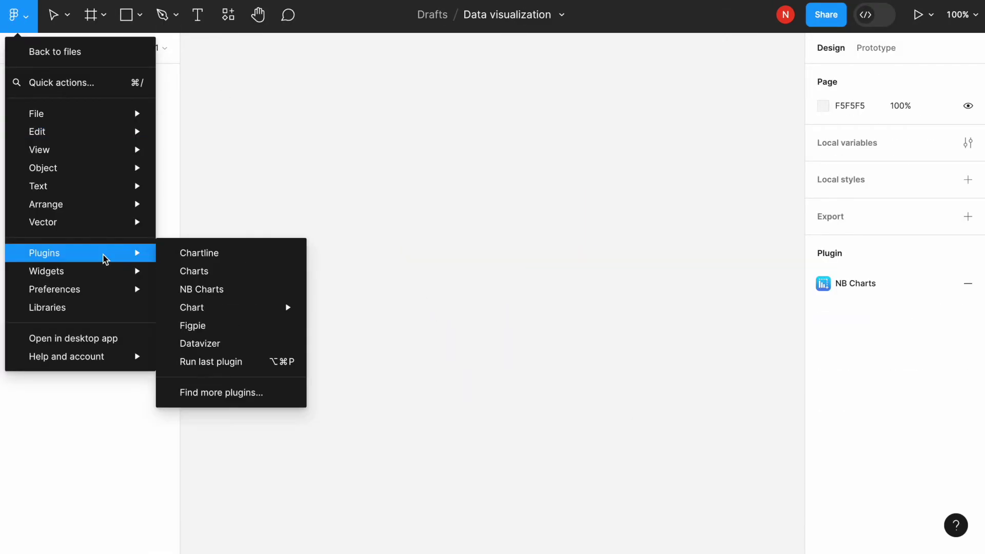
pyautogui.click(238, 324)
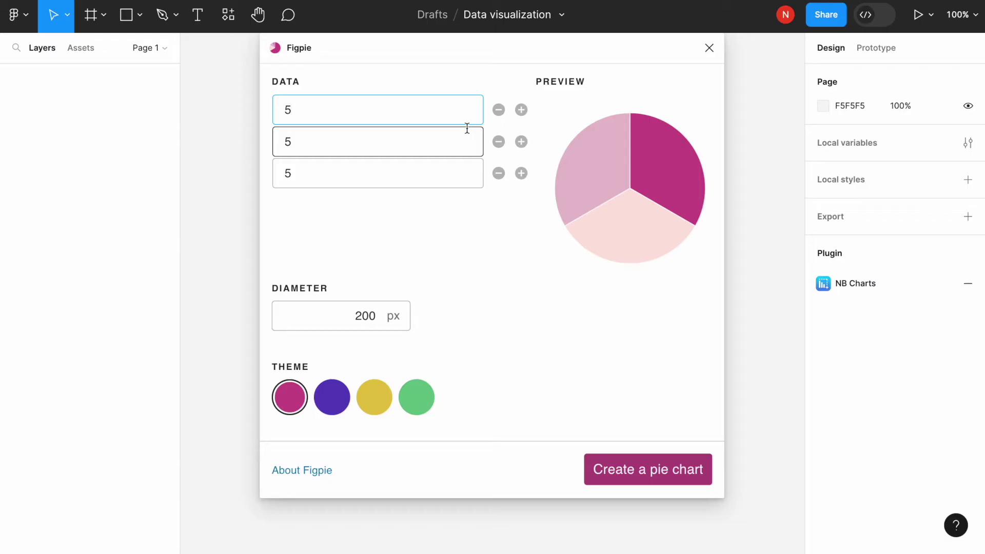
pyautogui.click(522, 174)
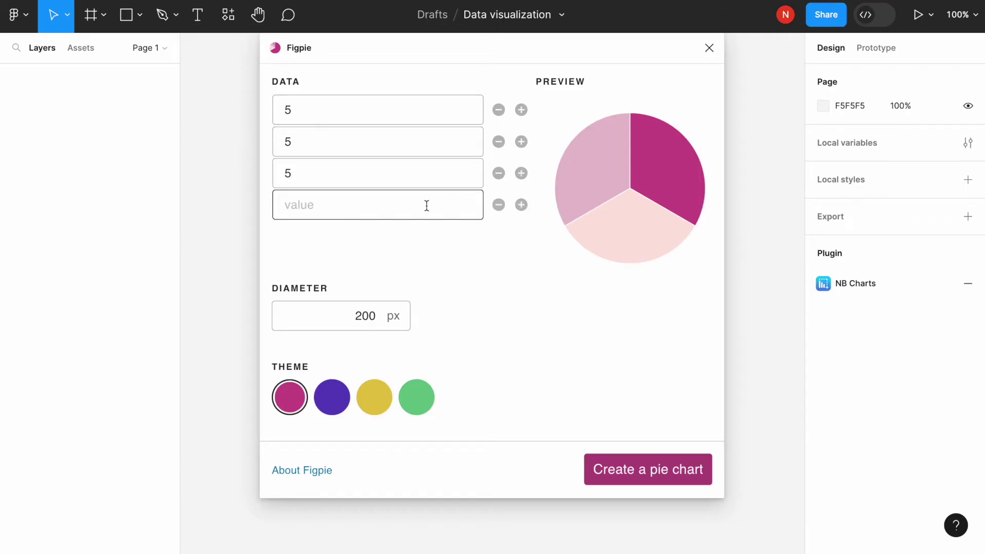
pyautogui.click(370, 211)
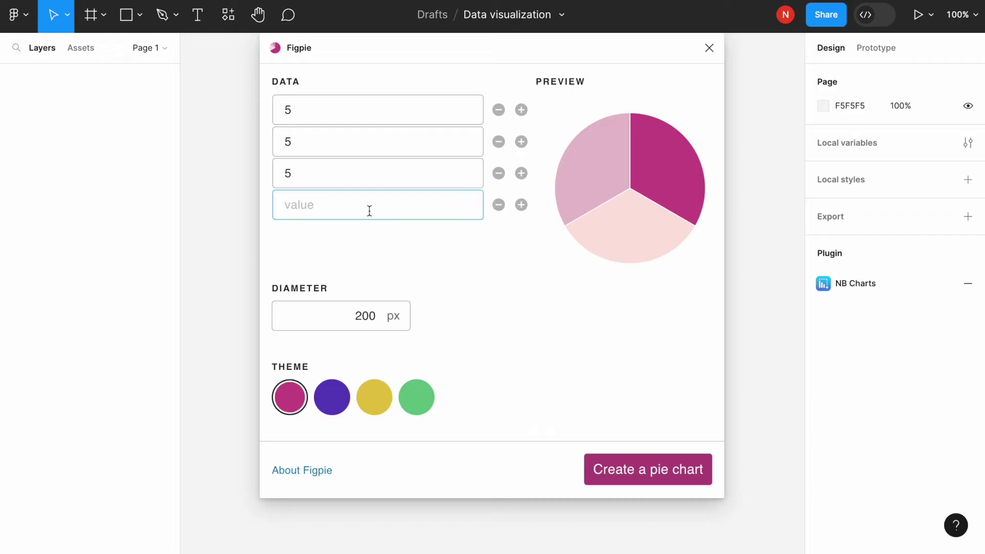
pyautogui.write('20')
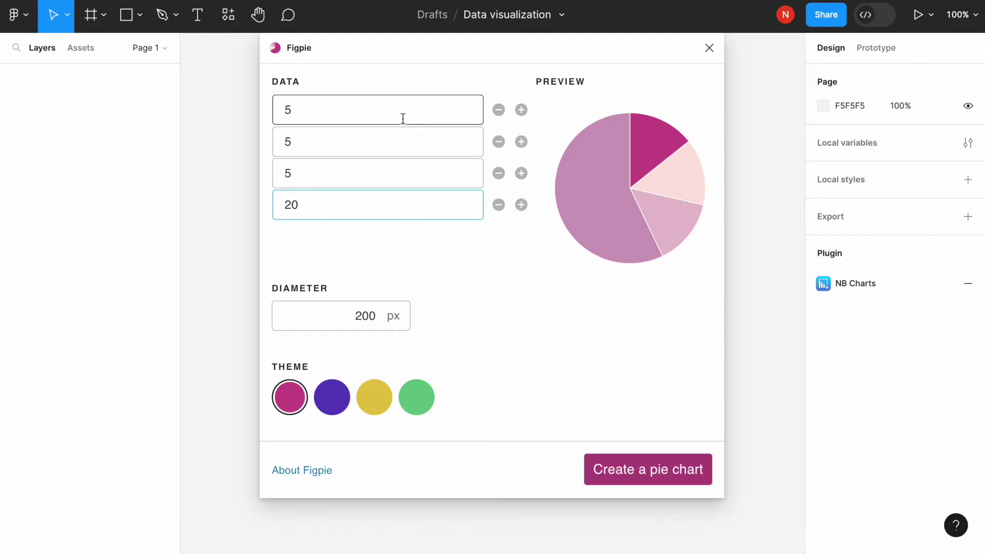
# Step: Set the diameter to 400 px, choose the purple theme and generate the pie chart
pyautogui.click(356, 314)
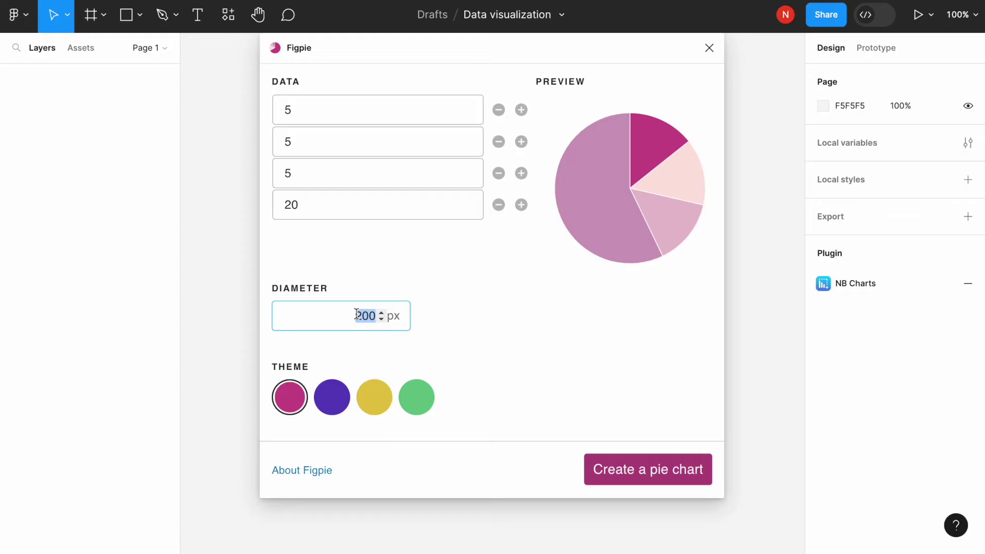
pyautogui.write('400')
pyautogui.click(341, 400)
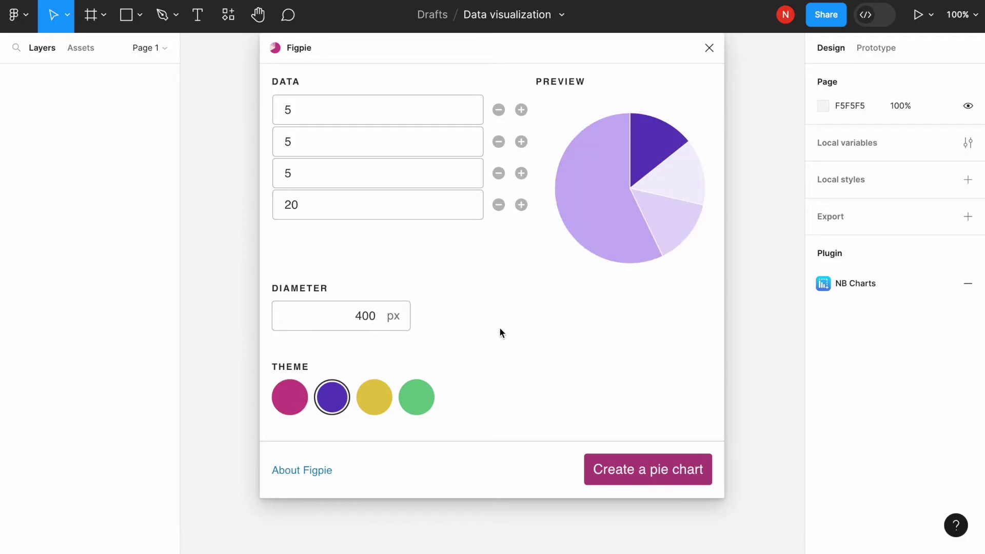
pyautogui.click(637, 478)
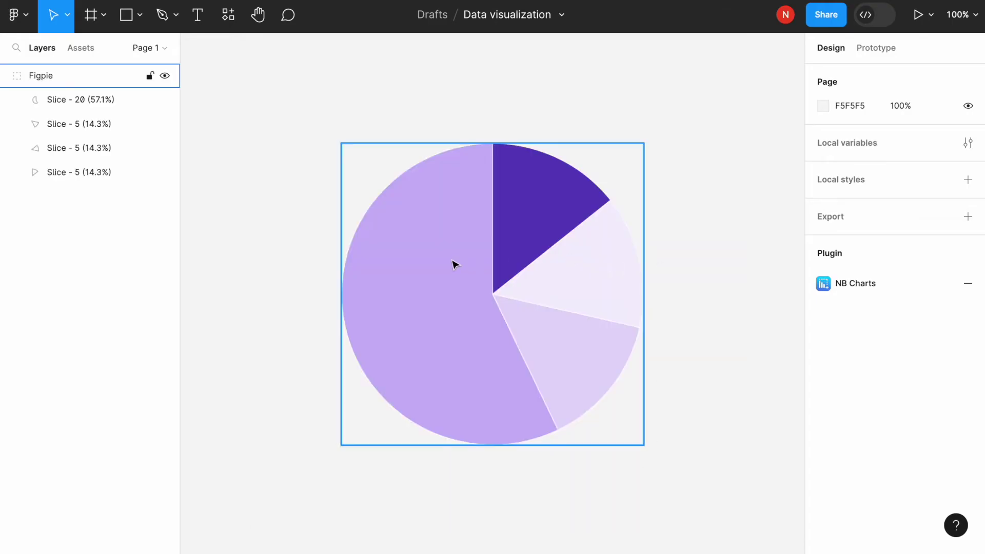
# Step: Recolour one of the 5-value pie slices to vivid purple 5703FF
pyautogui.click(454, 264)
pyautogui.click(590, 179)
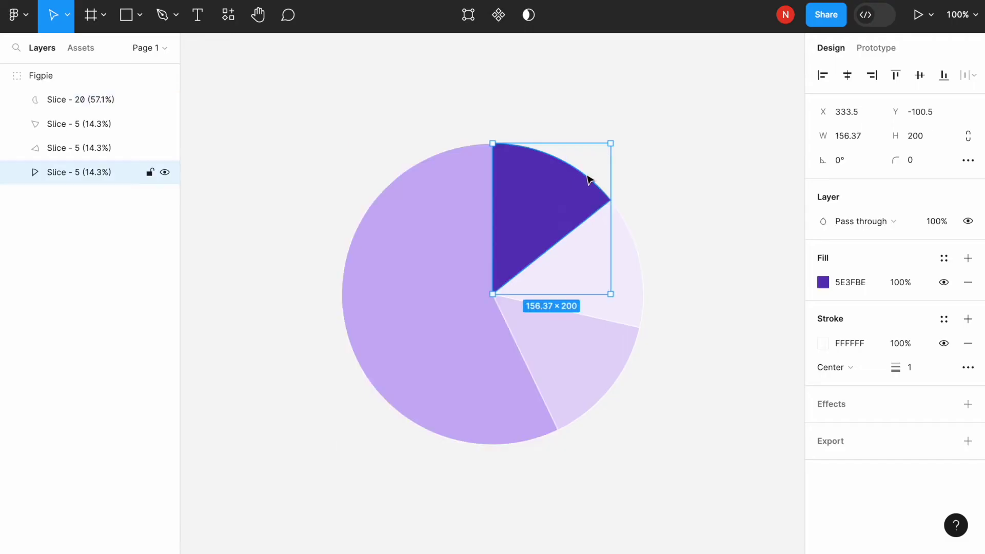
pyautogui.click(631, 285)
pyautogui.click(565, 384)
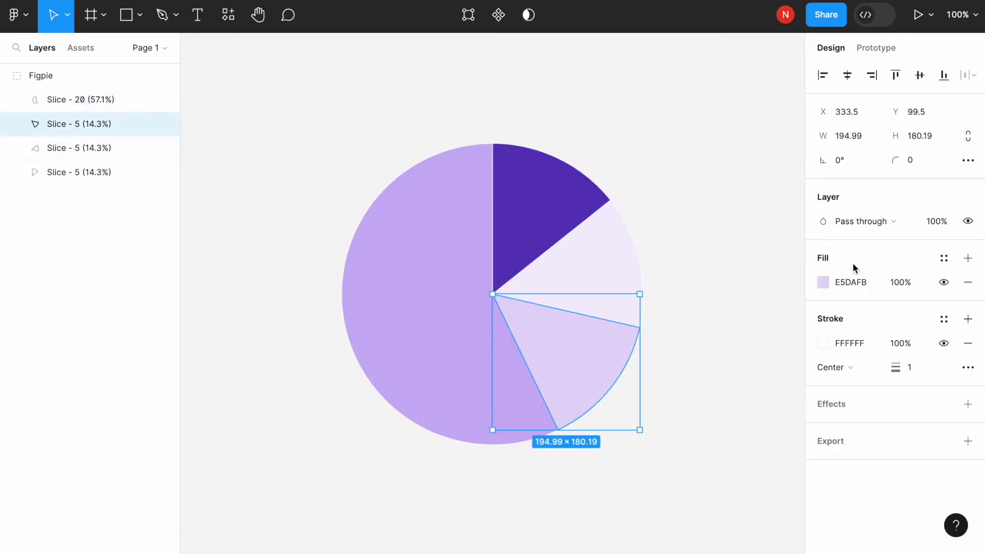
pyautogui.click(824, 282)
pyautogui.moveTo(752, 226); pyautogui.dragTo(801, 168)
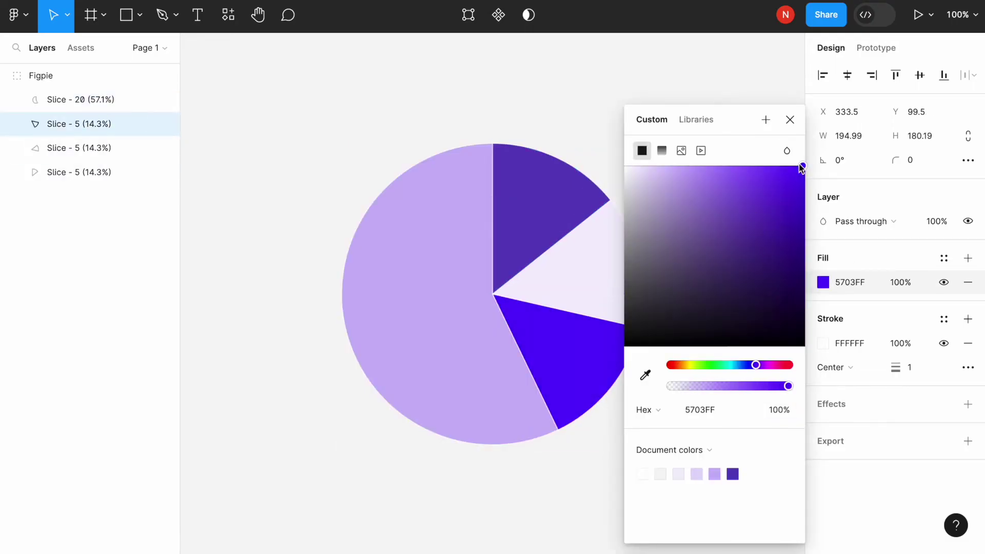
pyautogui.click(790, 119)
# Step: Select the whole pie chart group and delete it
pyautogui.click(301, 124)
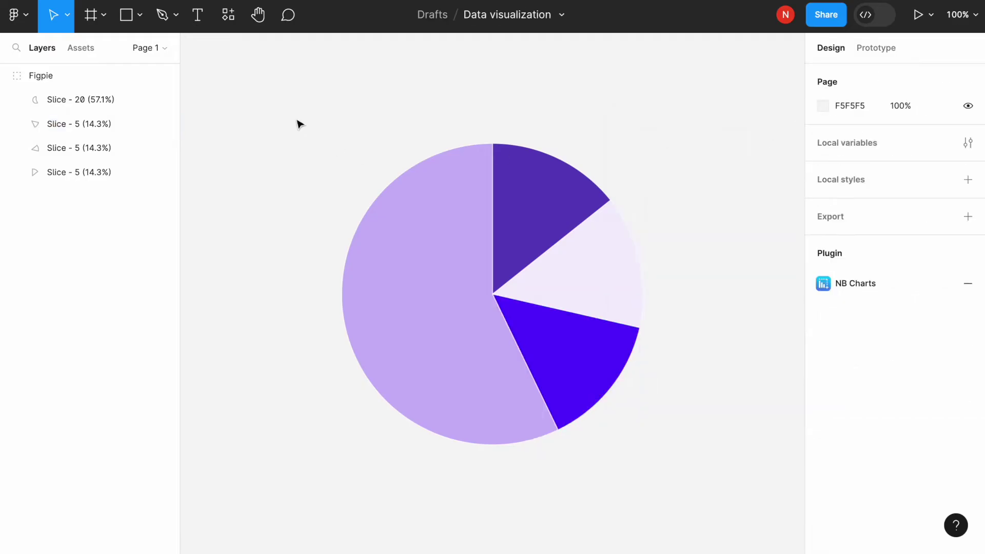
pyautogui.moveTo(273, 97); pyautogui.dragTo(668, 451)
pyautogui.press('Delete')
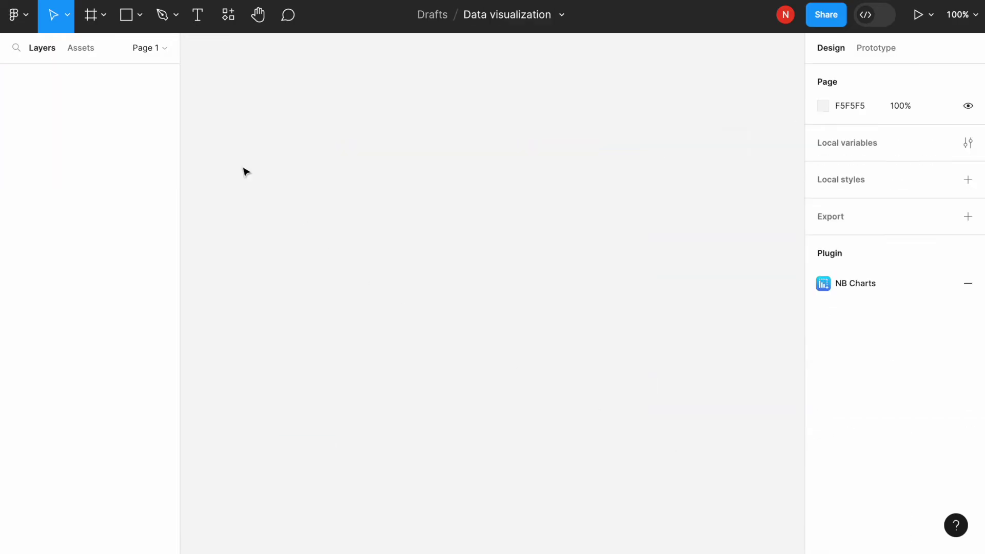
# Step: Launch the Chart plugin's Create chart, try the area chart type, then return to line
pyautogui.click(23, 16)
pyautogui.moveTo(106, 255)
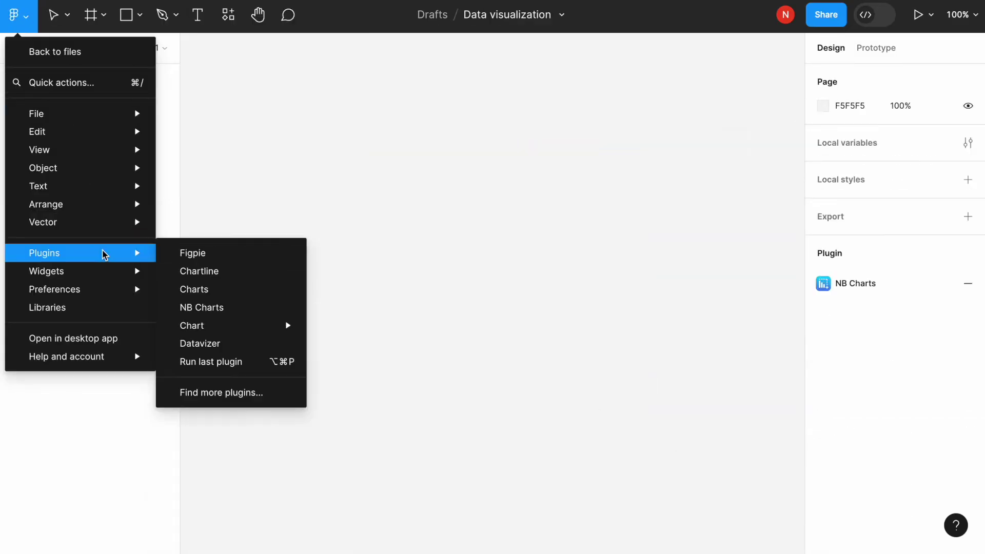
pyautogui.moveTo(262, 327)
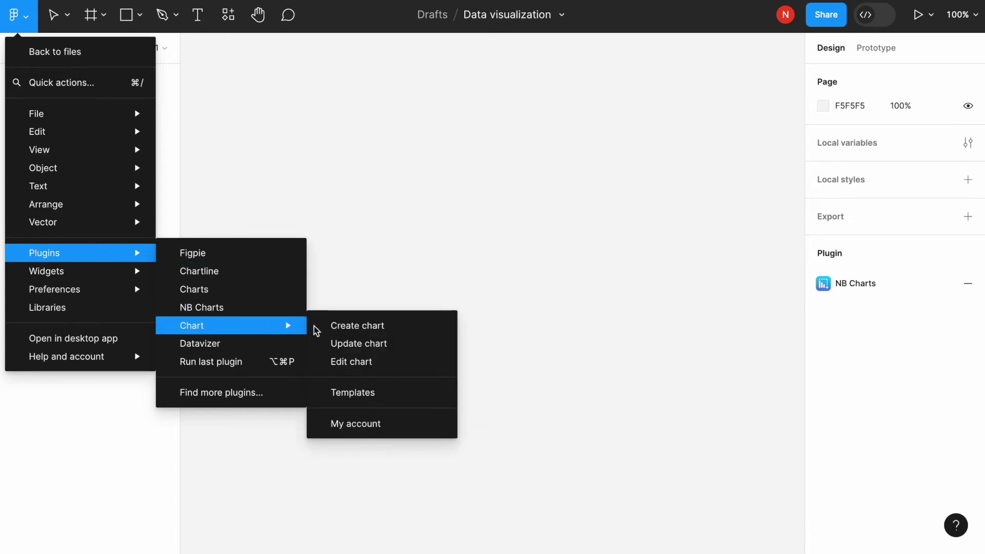
pyautogui.click(340, 327)
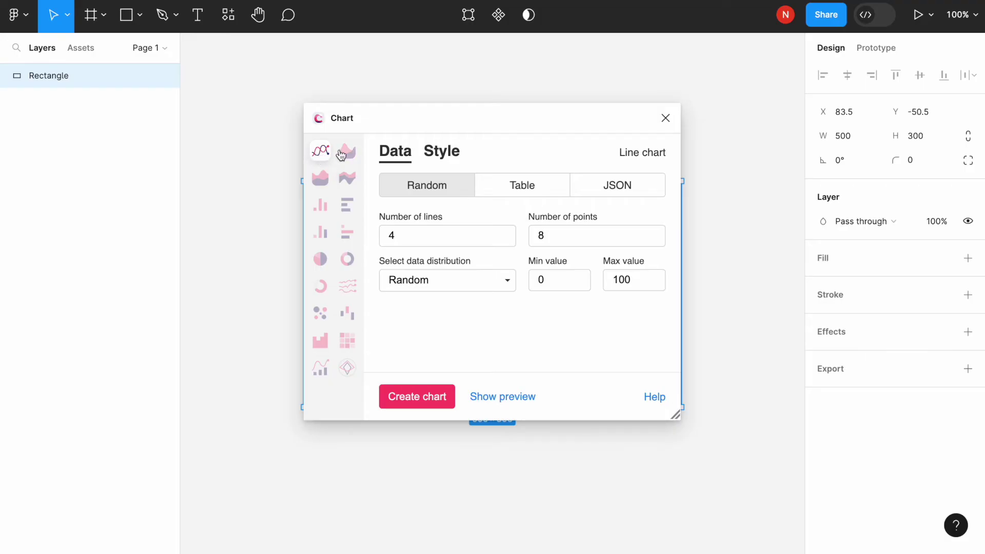
pyautogui.click(348, 154)
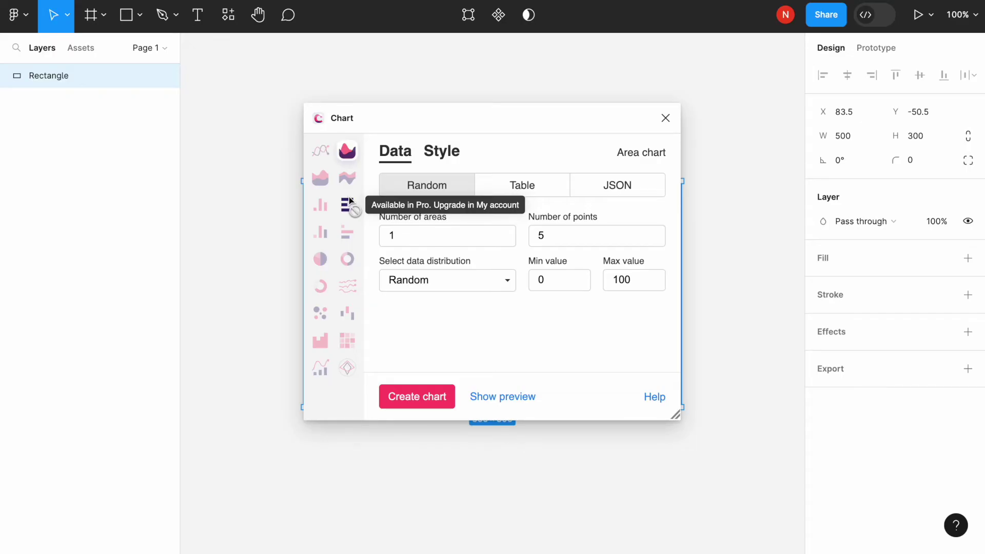
pyautogui.click(327, 155)
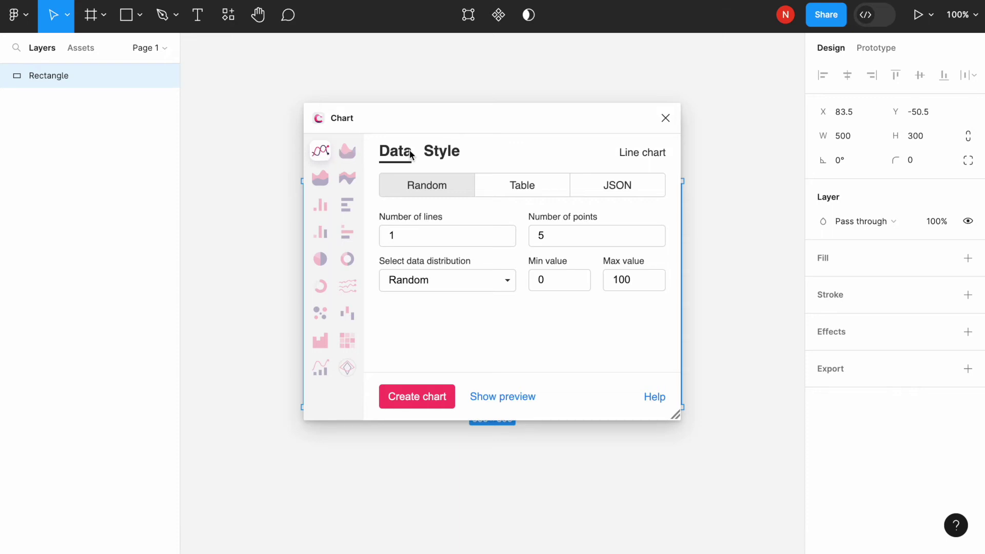
# Step: Browse the Table and JSON data options, then return to Random data with 5 points
pyautogui.click(498, 188)
pyautogui.click(457, 192)
pyautogui.click(529, 236)
pyautogui.click(618, 189)
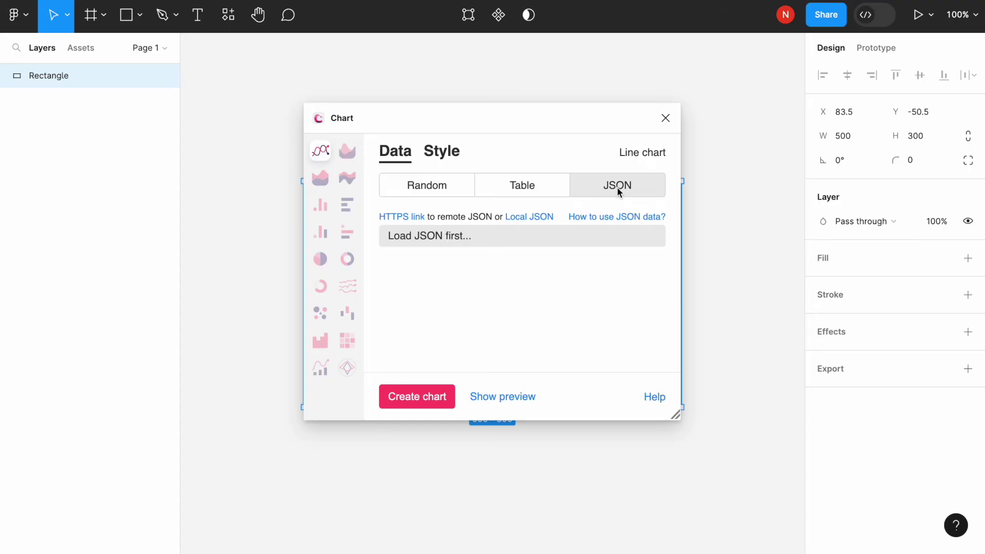
pyautogui.click(557, 192)
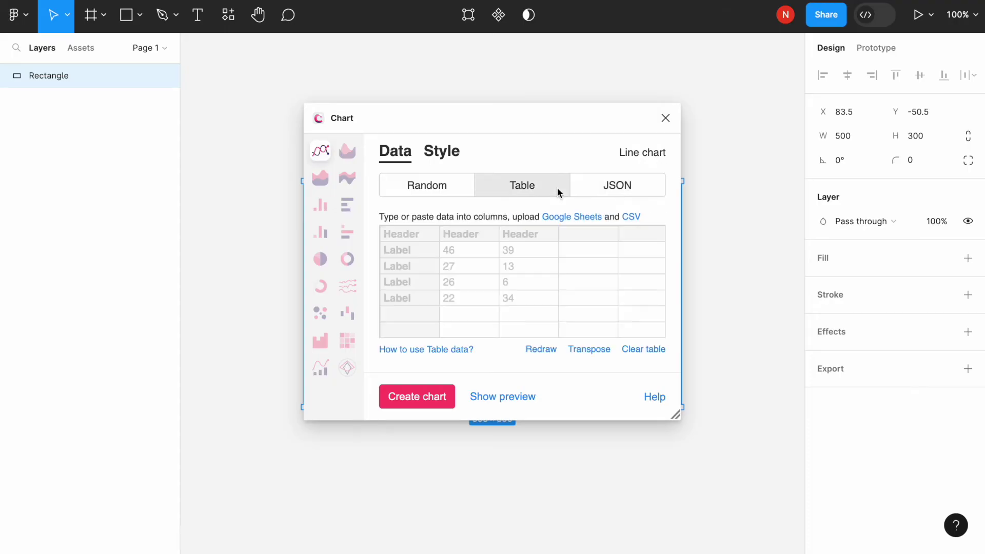
pyautogui.click(446, 196)
# Step: Review the line, label, legend and colour style settings, then generate the line chart
pyautogui.click(448, 152)
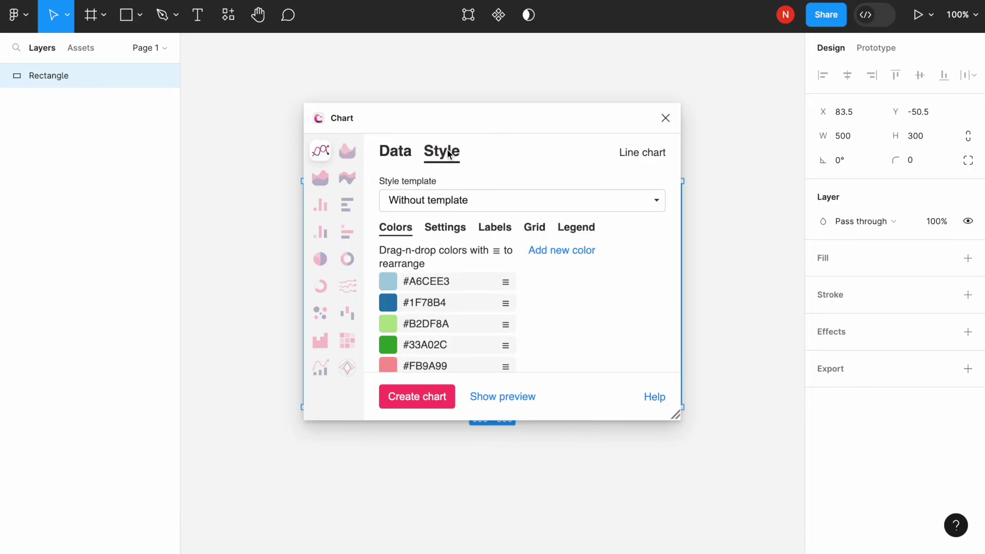
pyautogui.click(458, 228)
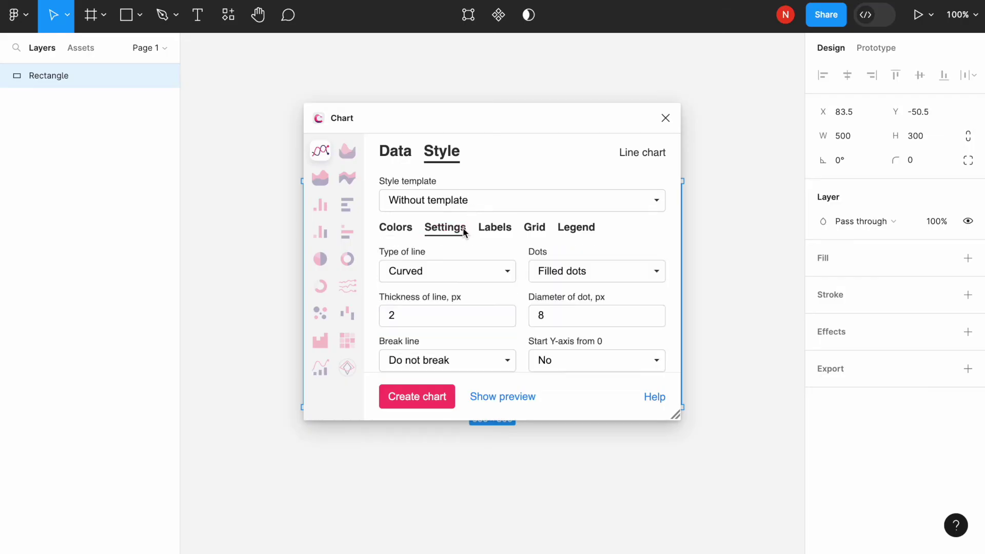
pyautogui.click(507, 226)
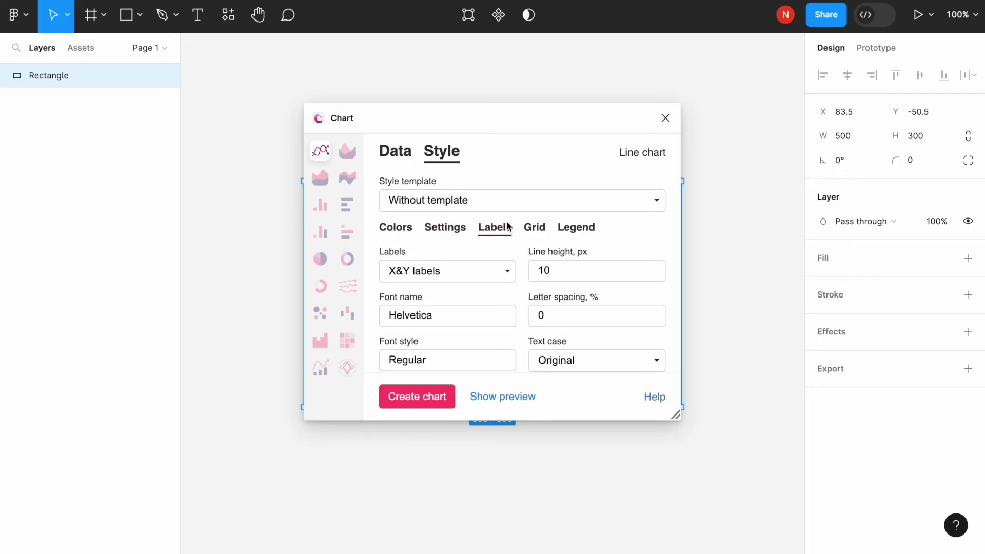
pyautogui.click(576, 230)
pyautogui.click(387, 228)
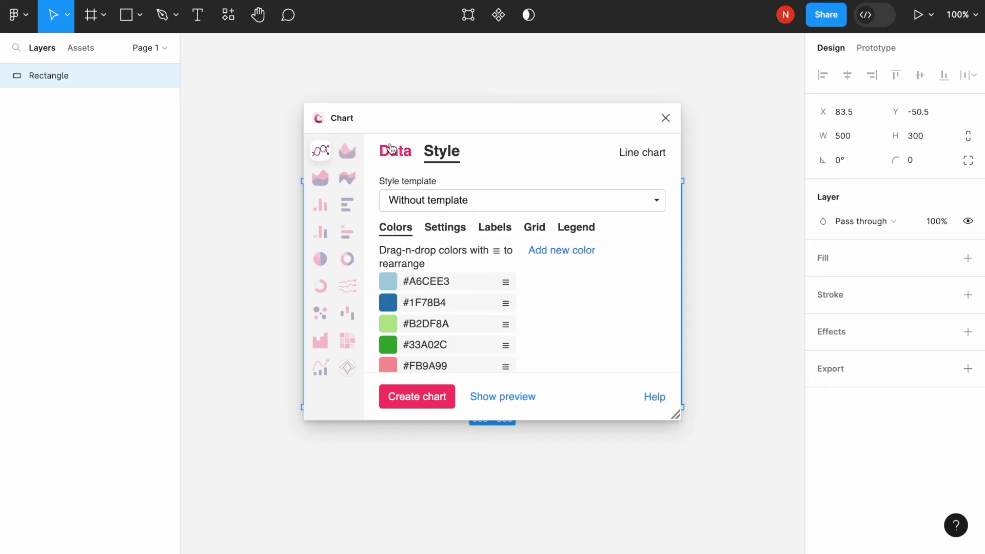
pyautogui.click(391, 148)
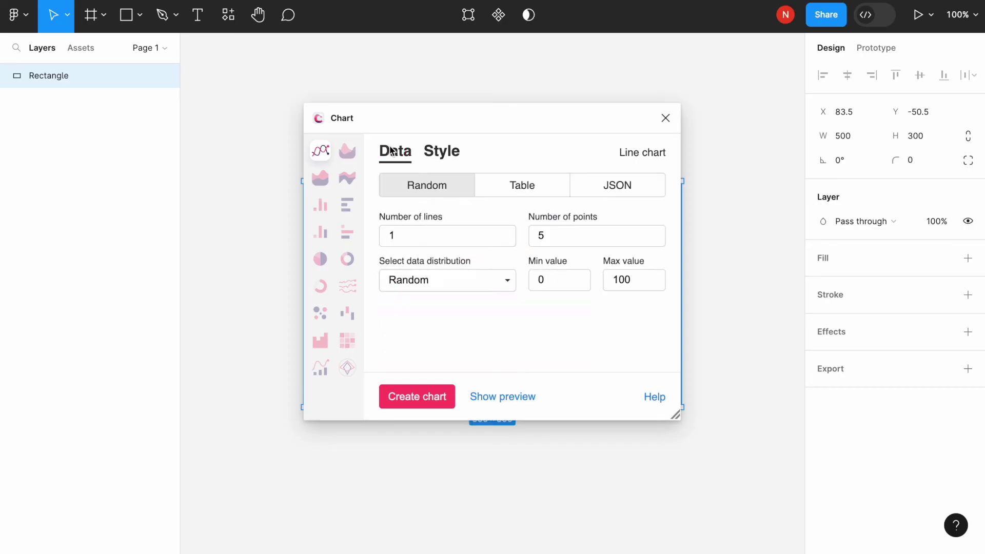
pyautogui.click(434, 402)
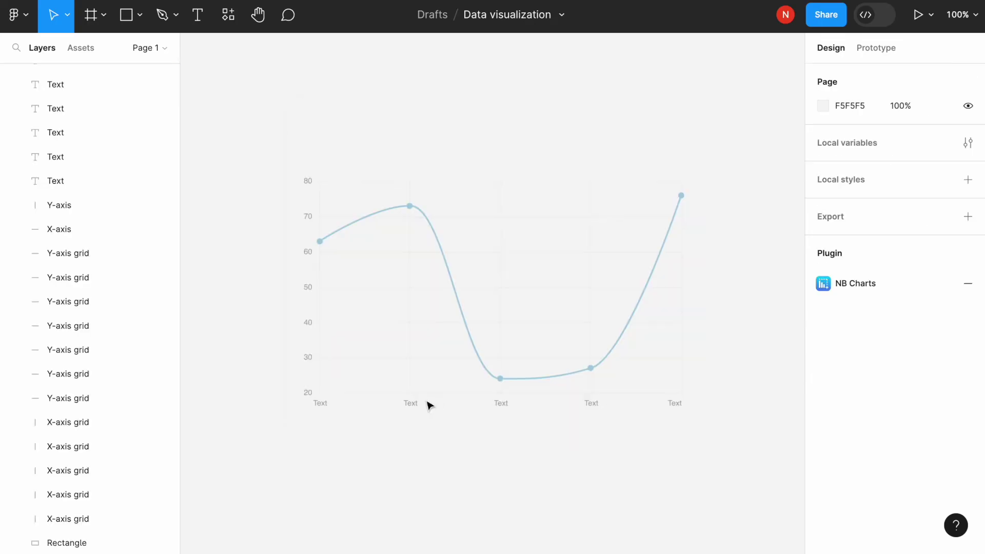
# Step: Drag the chart line's second vertex down level with the first point, near 63
pyautogui.doubleClick(444, 263)
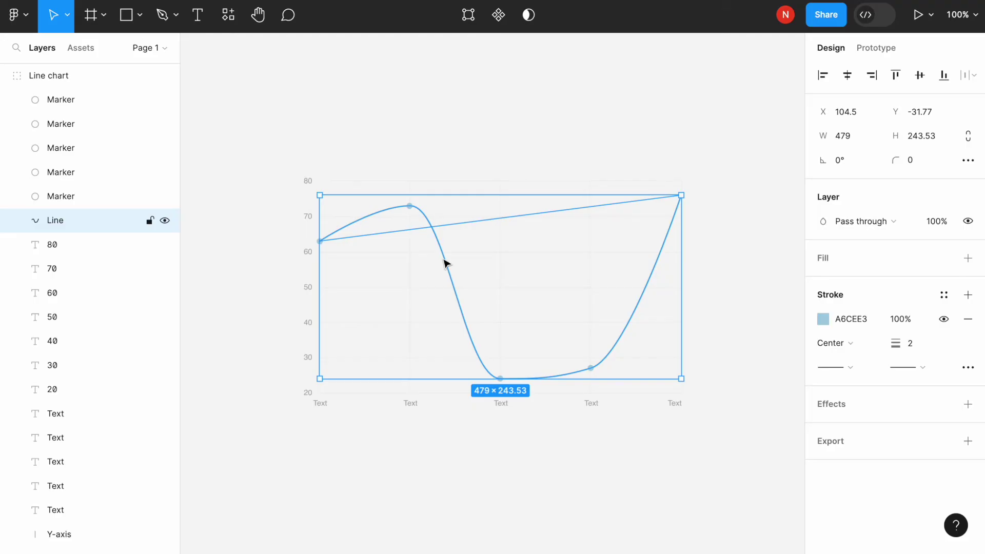
pyautogui.doubleClick(444, 263)
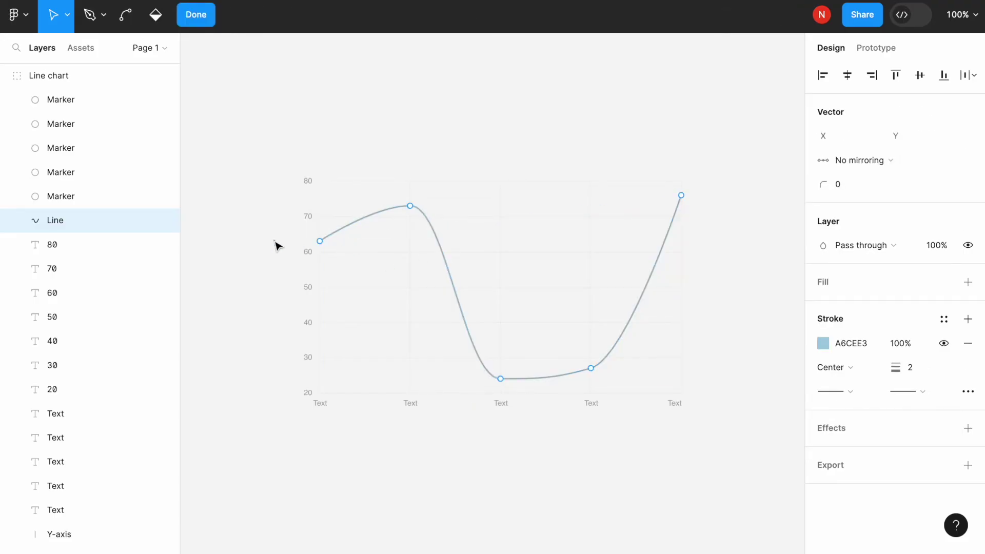
pyautogui.moveTo(411, 207)
pyautogui.mouseDown()
pyautogui.moveTo(414, 292)
pyautogui.moveTo(415, 230)
pyautogui.mouseUp()
pyautogui.press('Escape')
pyautogui.click(500, 246)
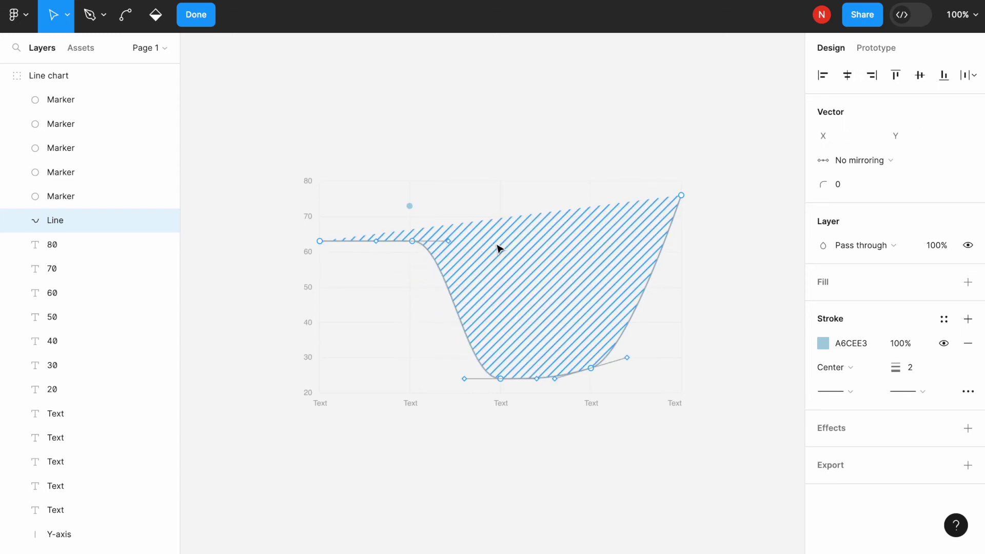
pyautogui.click(493, 173)
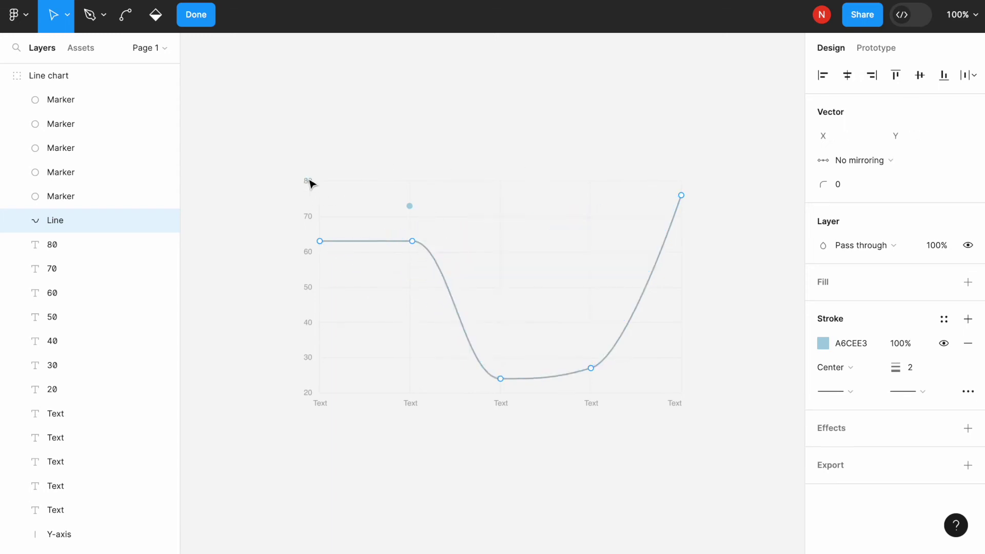
pyautogui.press('Escape')
pyautogui.click(319, 186)
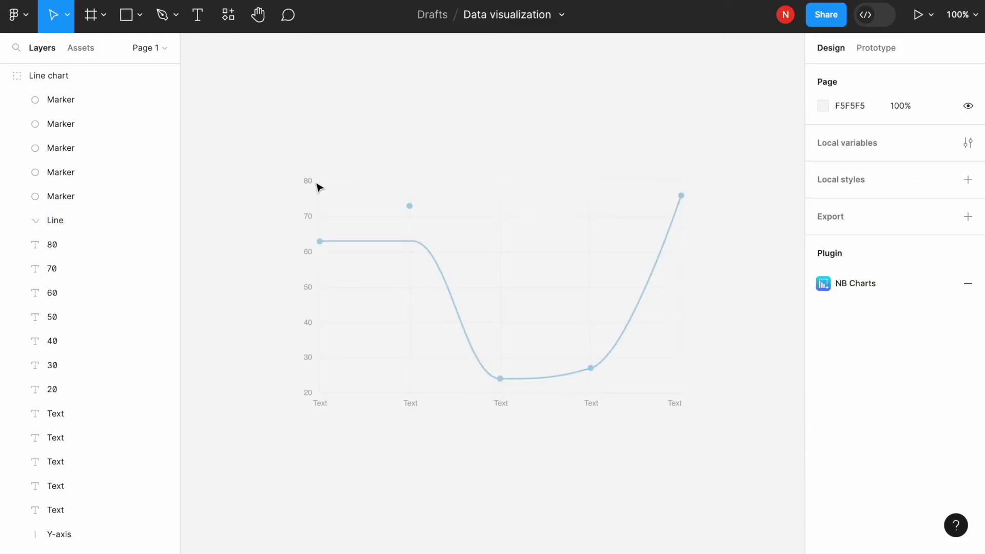
# Step: Set the page background colour to black 000000
pyautogui.click(824, 106)
pyautogui.moveTo(727, 291); pyautogui.dragTo(598, 352)
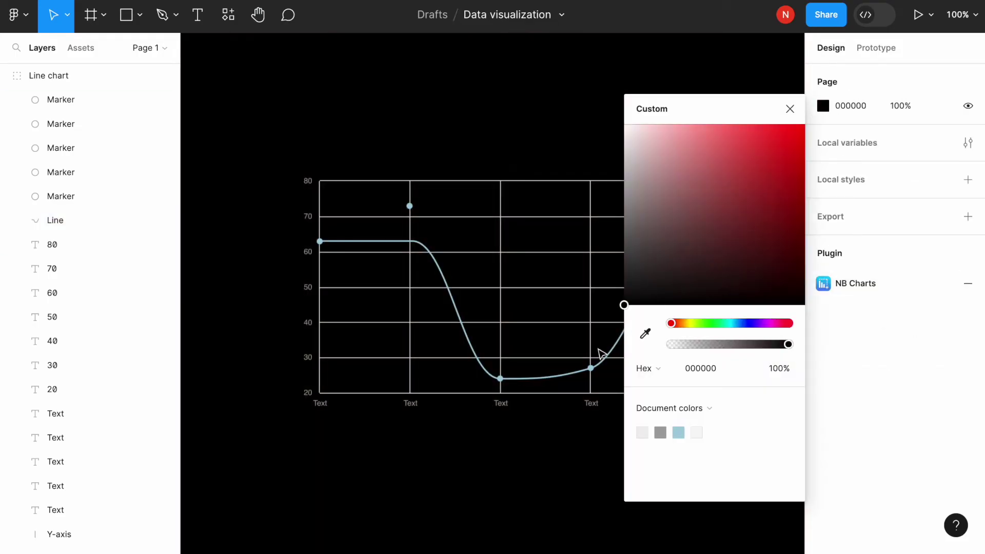
pyautogui.click(424, 325)
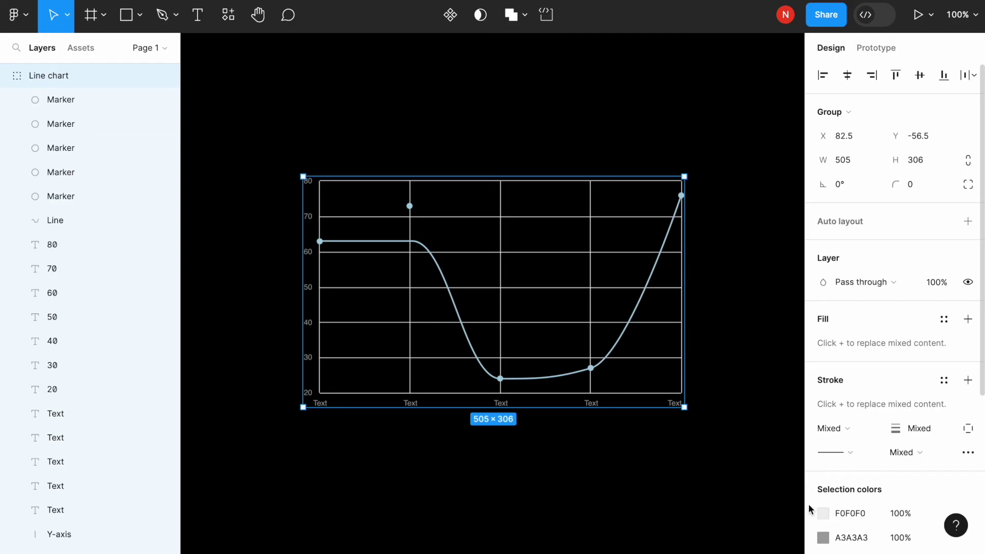
# Step: Turn the chart's grey axis labels red FF0000, then delete the line chart
pyautogui.click(823, 537)
pyautogui.moveTo(705, 293); pyautogui.dragTo(840, 157)
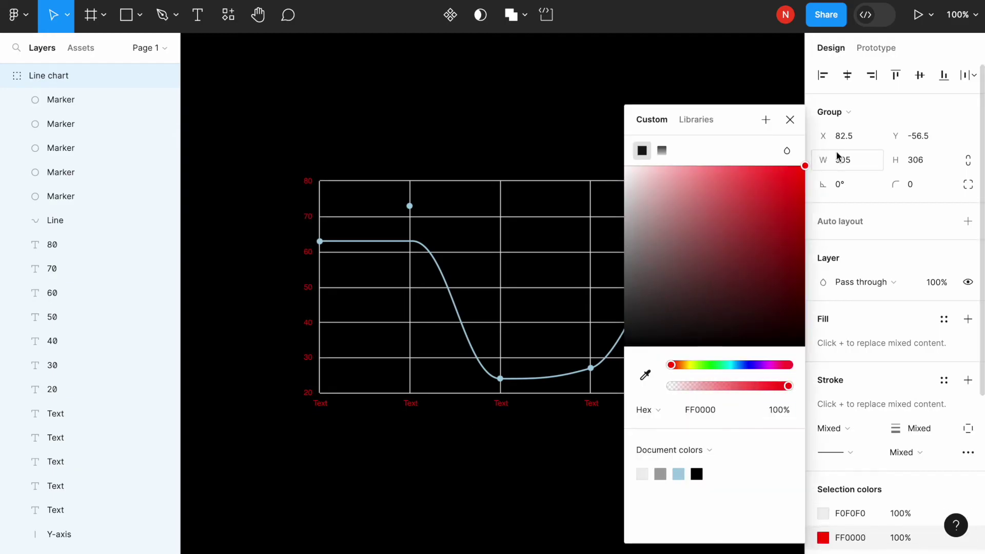
pyautogui.click(535, 218)
pyautogui.click(306, 158)
pyautogui.moveTo(278, 141); pyautogui.dragTo(683, 504)
pyautogui.press('Delete')
# Step: Launch the NB Charts plugin and collapse its data settings
pyautogui.click(23, 24)
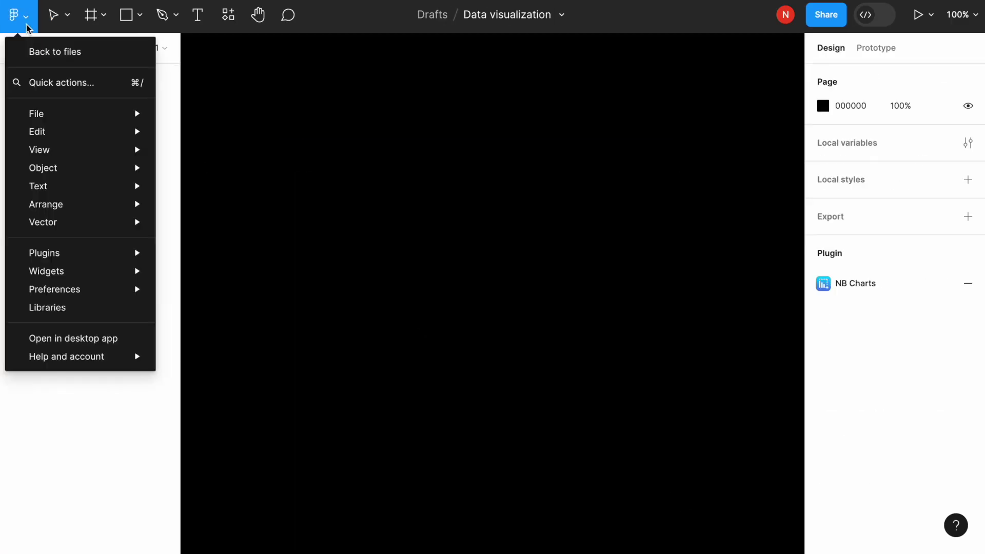
pyautogui.moveTo(110, 254)
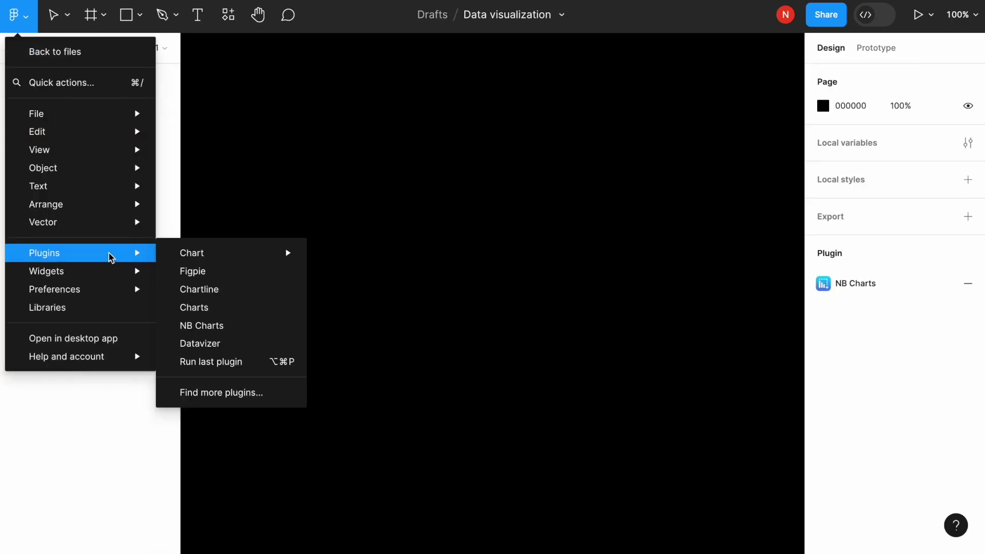
pyautogui.click(250, 325)
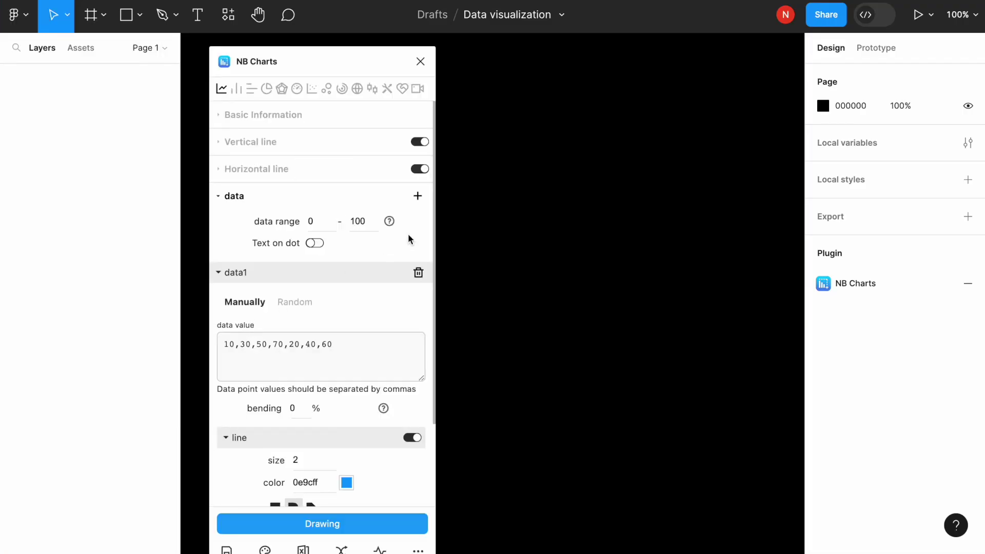
pyautogui.click(218, 196)
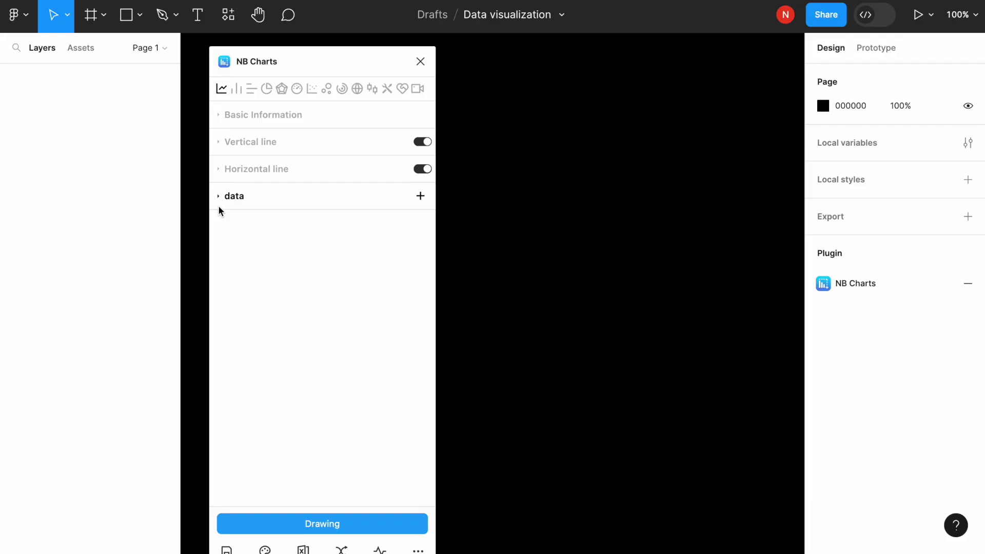
# Step: Expand and collapse the Basic Information, Vertical line and Horizontal line sections
pyautogui.click(219, 118)
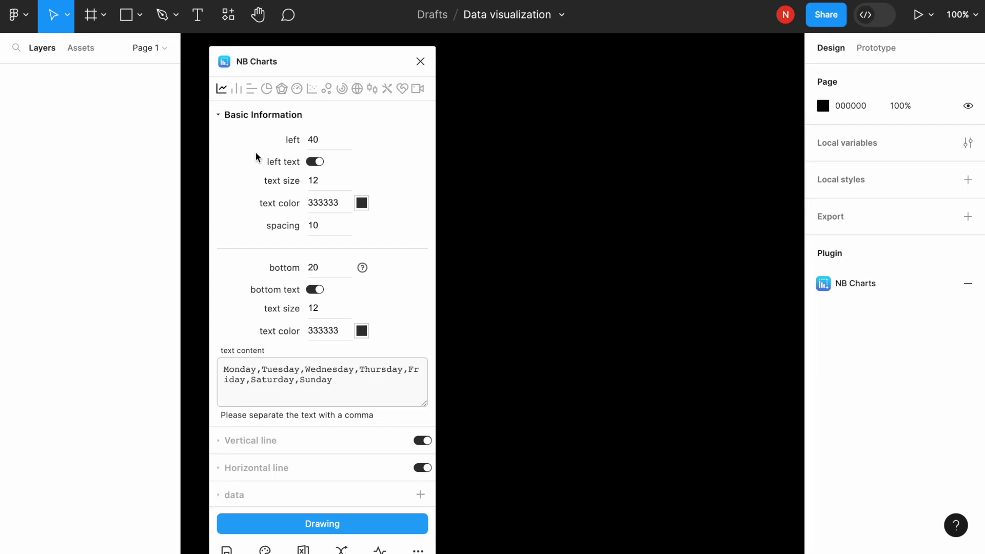
pyautogui.click(219, 119)
pyautogui.click(213, 146)
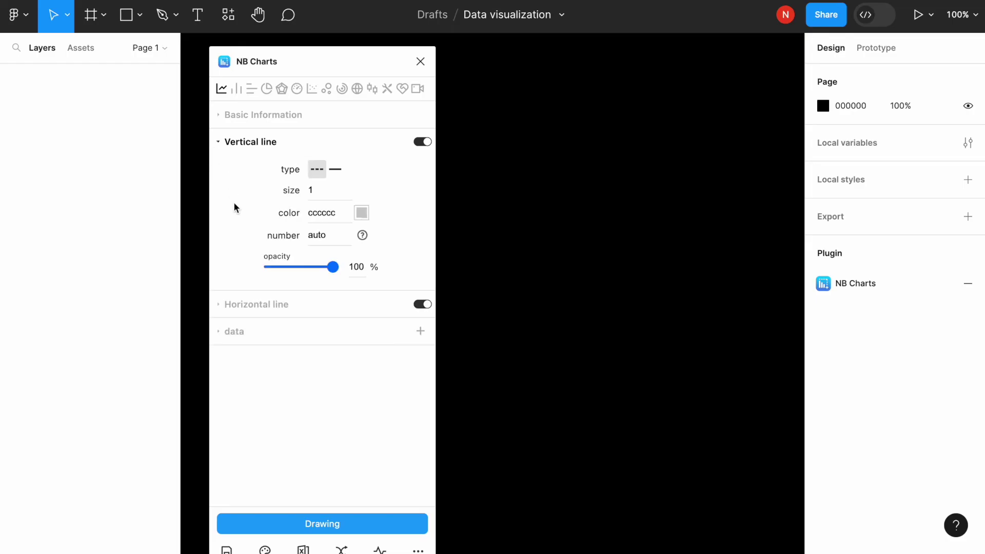
pyautogui.click(217, 306)
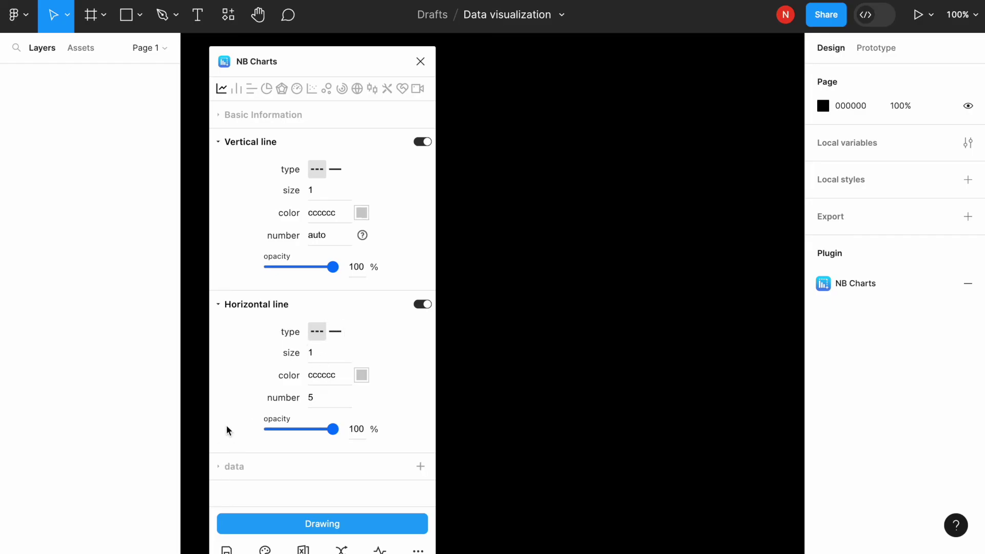
pyautogui.click(219, 306)
pyautogui.click(218, 142)
# Step: Expand the data section showing values 10,30,50,70,20,40,60, peek at pie type, then return to line chart
pyautogui.click(216, 195)
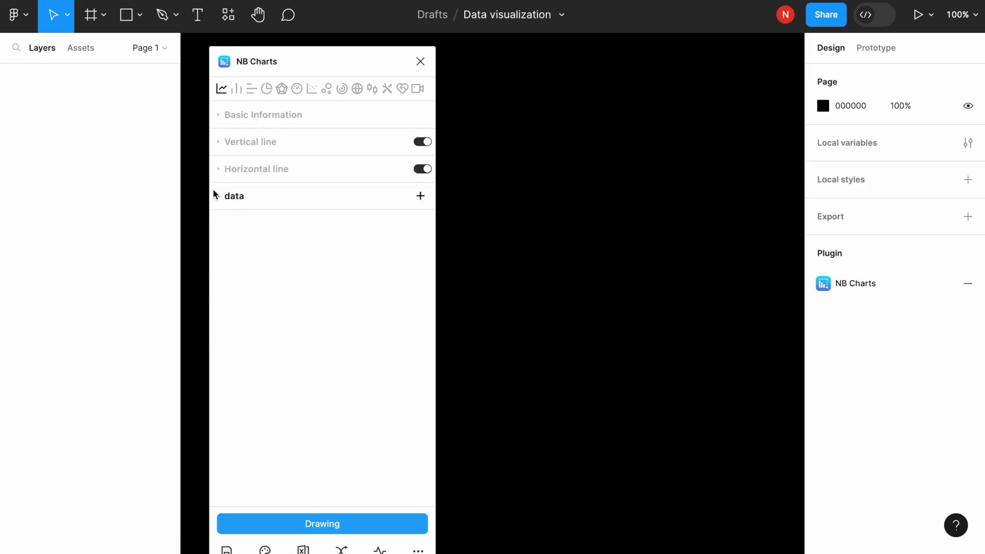
pyautogui.scroll(-5, 285, 260)
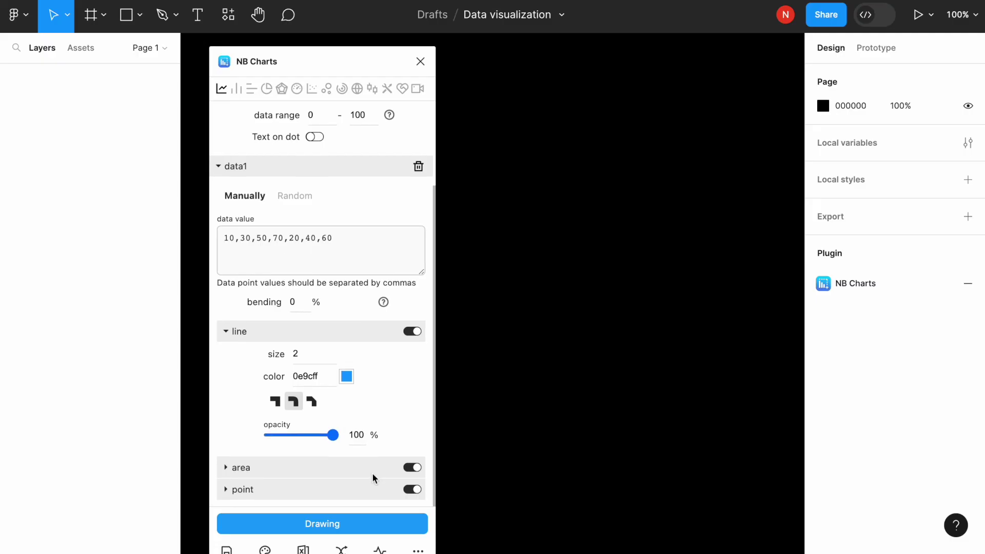
pyautogui.click(227, 334)
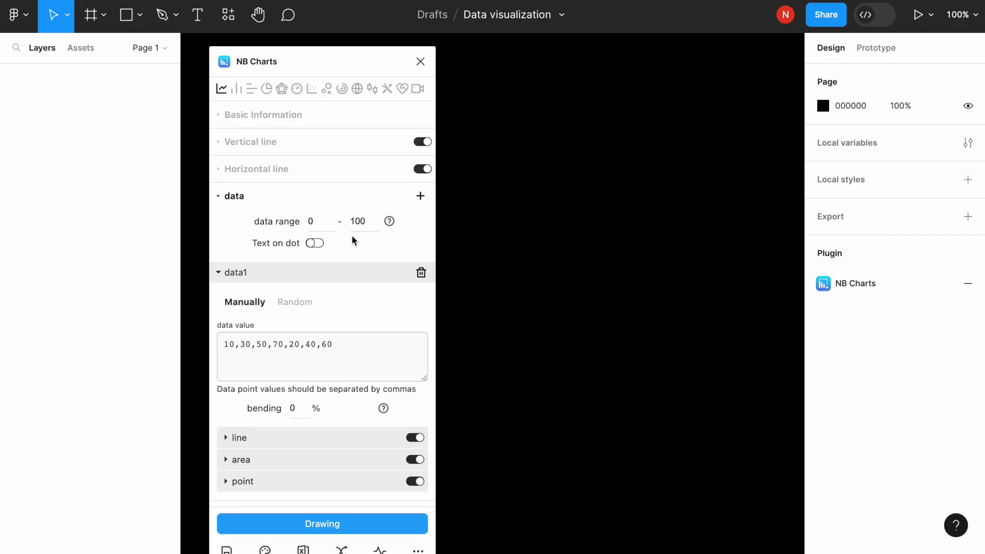
pyautogui.click(265, 92)
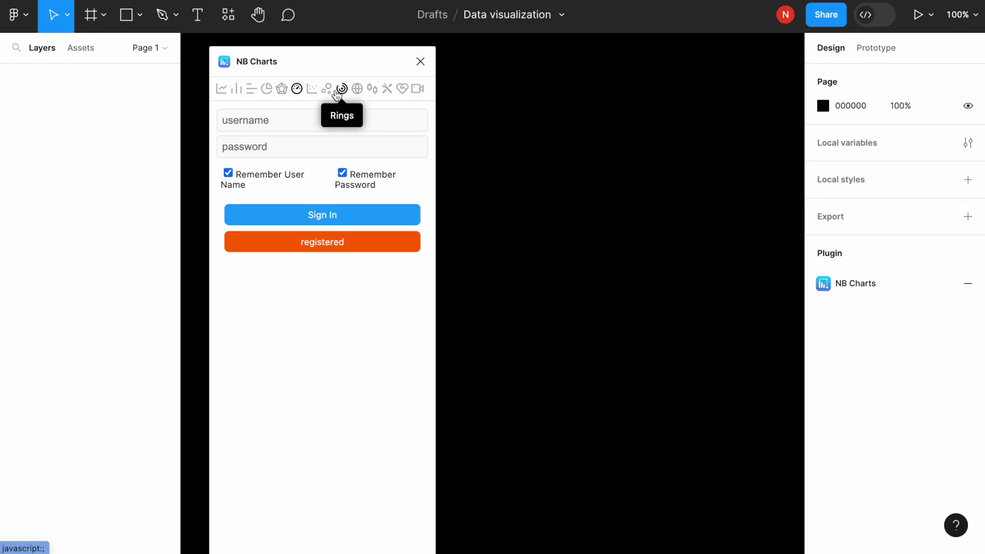
pyautogui.click(222, 90)
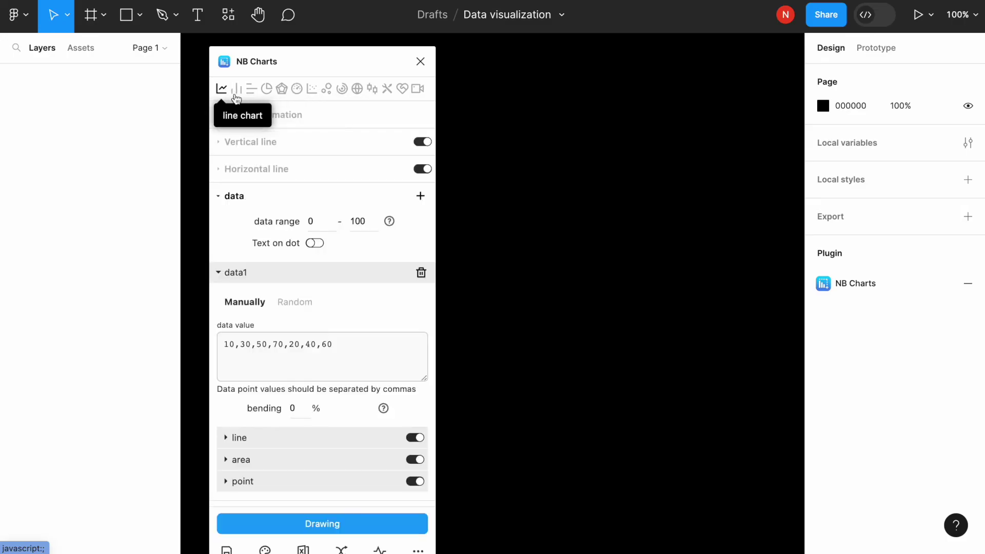
# Step: Draw a 418×446 rectangle and fill it with an NB Charts line-and-area chart plotting 10–70 over Monday–Sunday
pyautogui.click(126, 14)
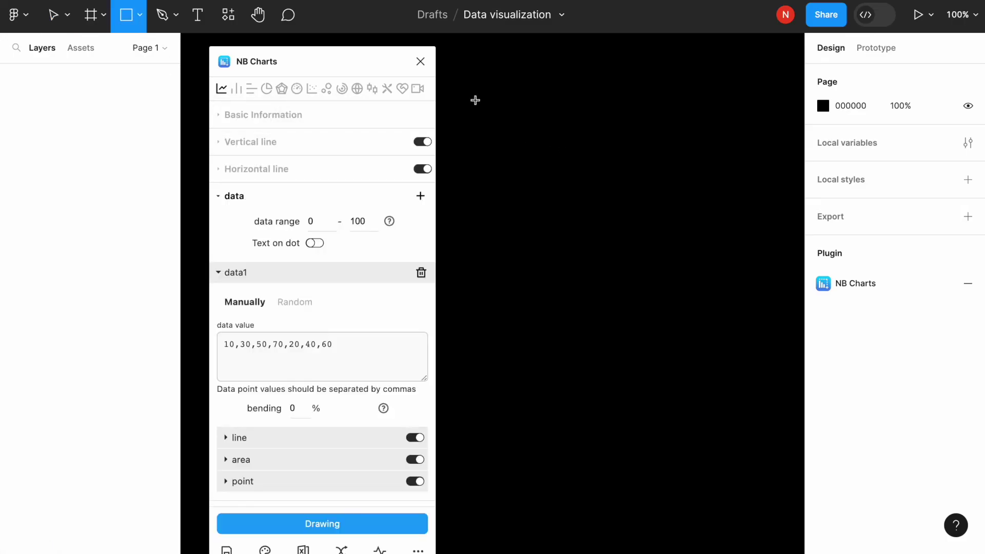
pyautogui.moveTo(476, 101)
pyautogui.mouseDown()
pyautogui.moveTo(744, 334)
pyautogui.moveTo(790, 436)
pyautogui.mouseUp()
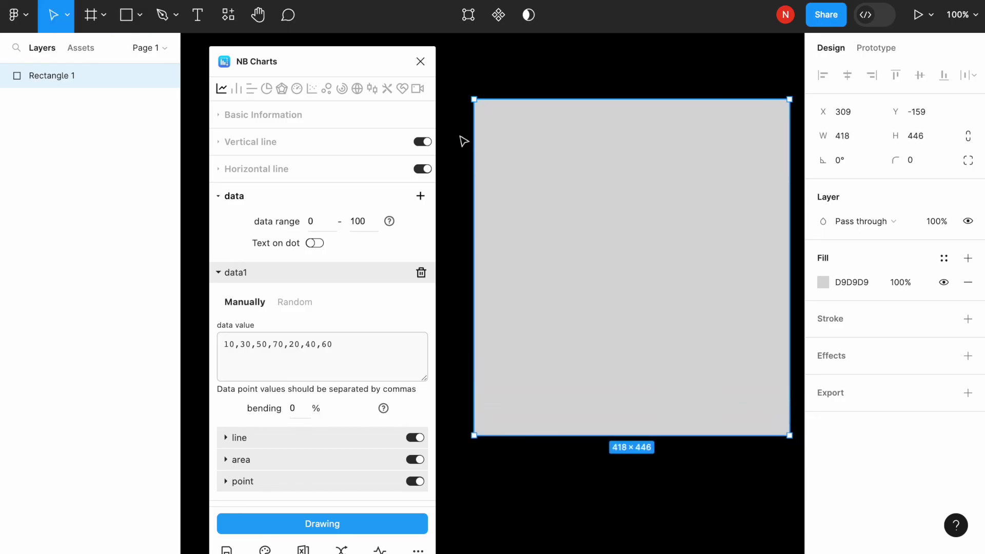
pyautogui.click(218, 196)
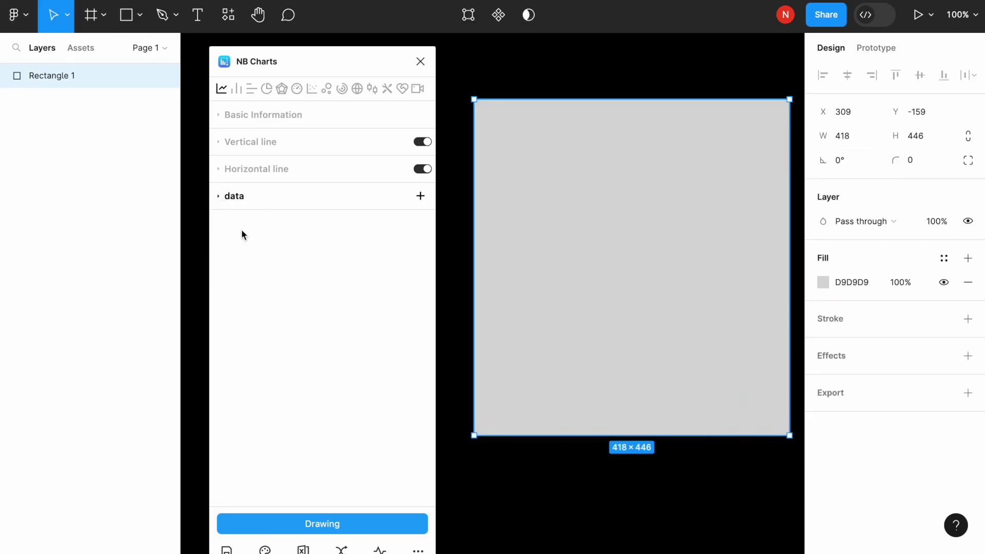
pyautogui.click(220, 197)
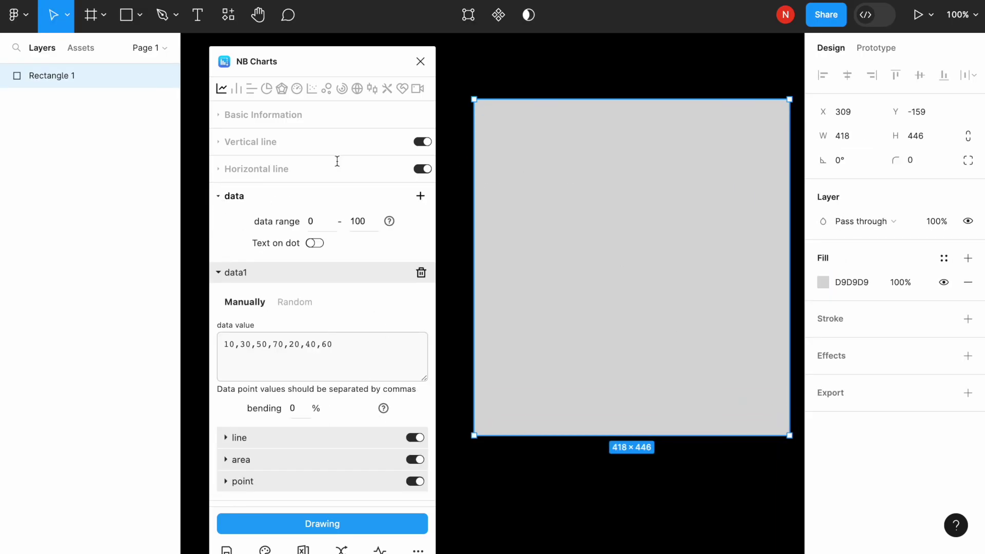
pyautogui.click(352, 524)
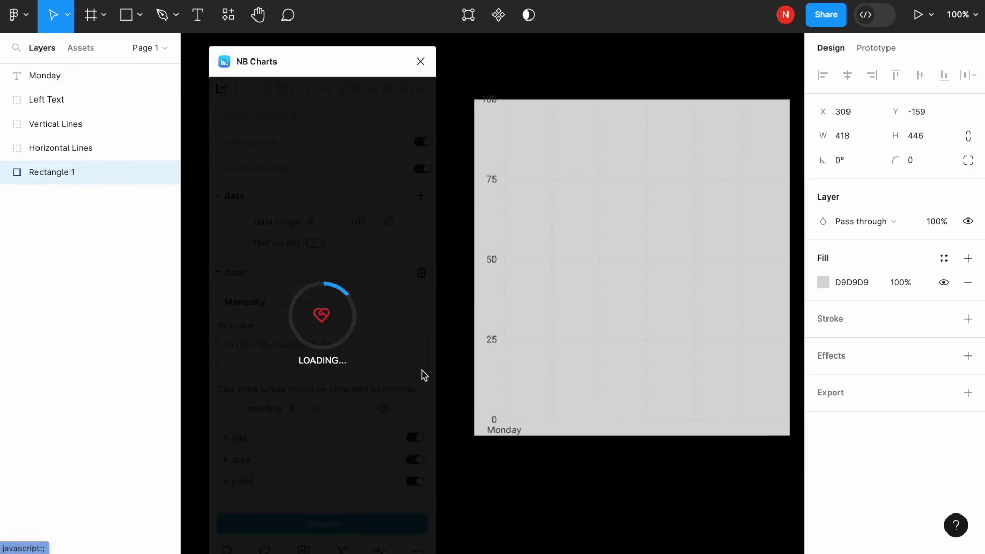
pyautogui.scroll(-2, 539, 297)
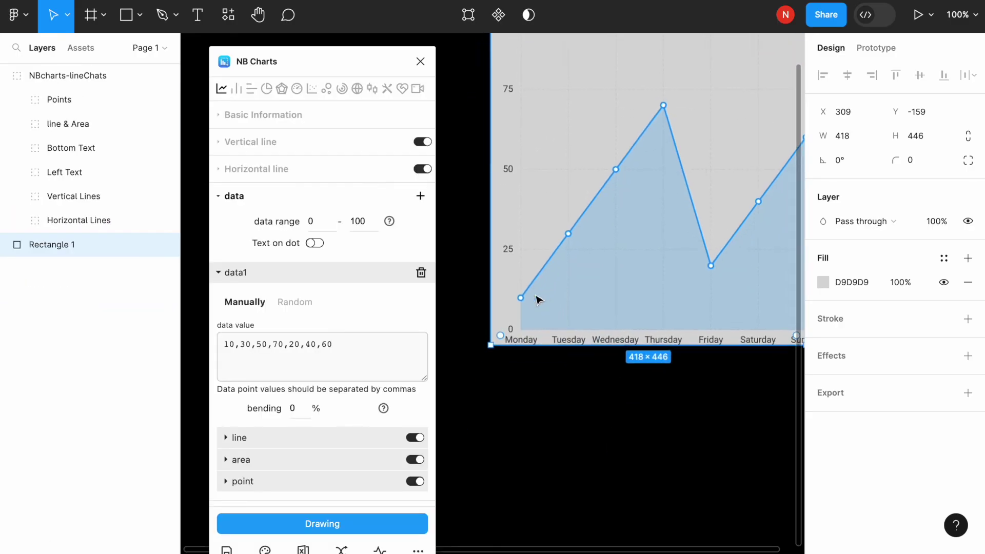
pyautogui.scroll(-4, 538, 301)
pyautogui.press('Escape')
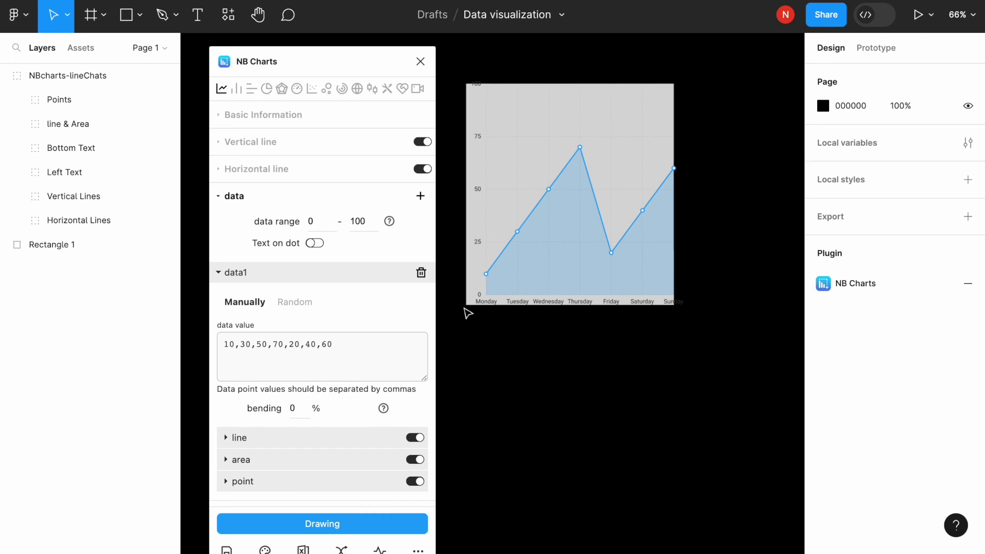
# Step: Draw Rectangle 2 below the line chart and keep it selected
pyautogui.click(126, 23)
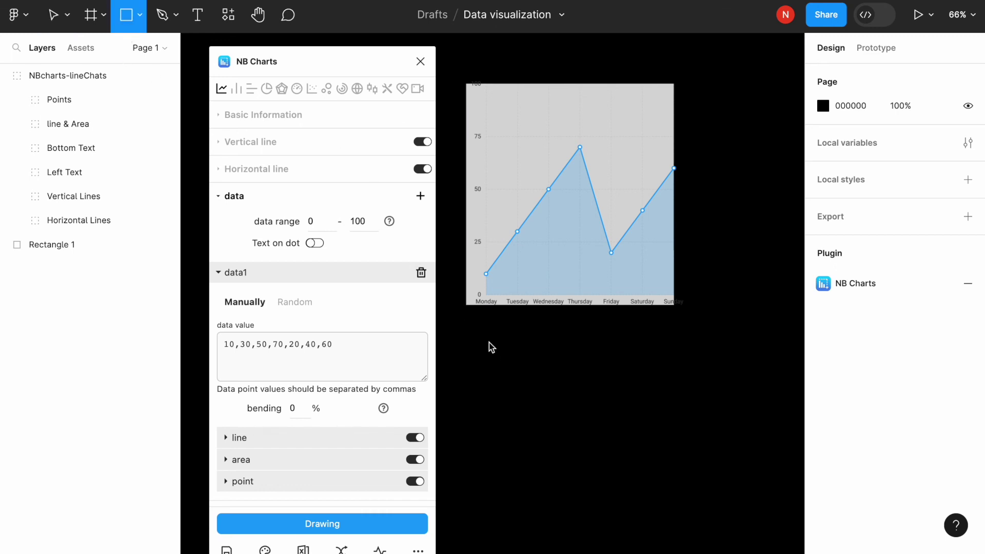
pyautogui.moveTo(466, 326)
pyautogui.mouseDown()
pyautogui.moveTo(693, 536)
pyautogui.moveTo(676, 539)
pyautogui.moveTo(676, 529)
pyautogui.mouseUp()
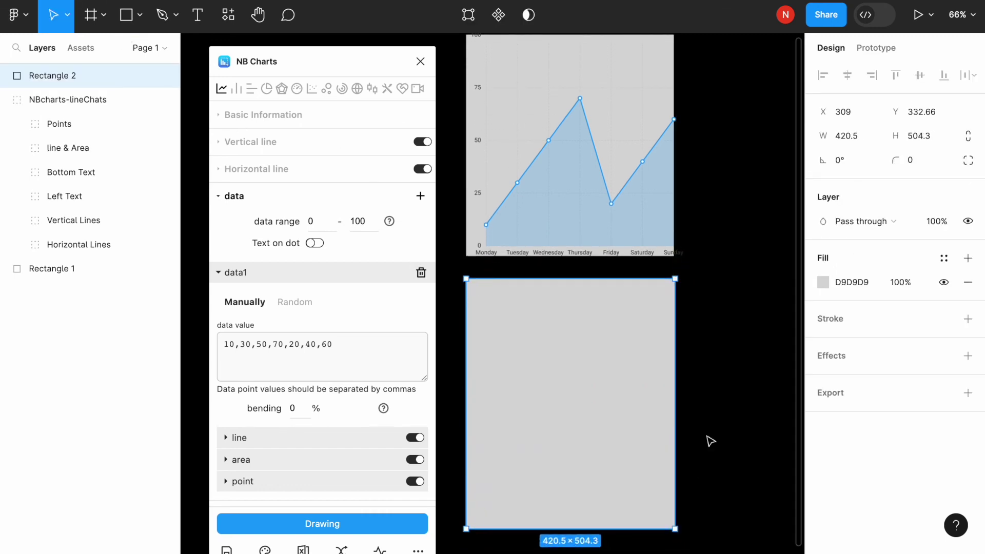
pyautogui.click(711, 441)
pyautogui.click(532, 352)
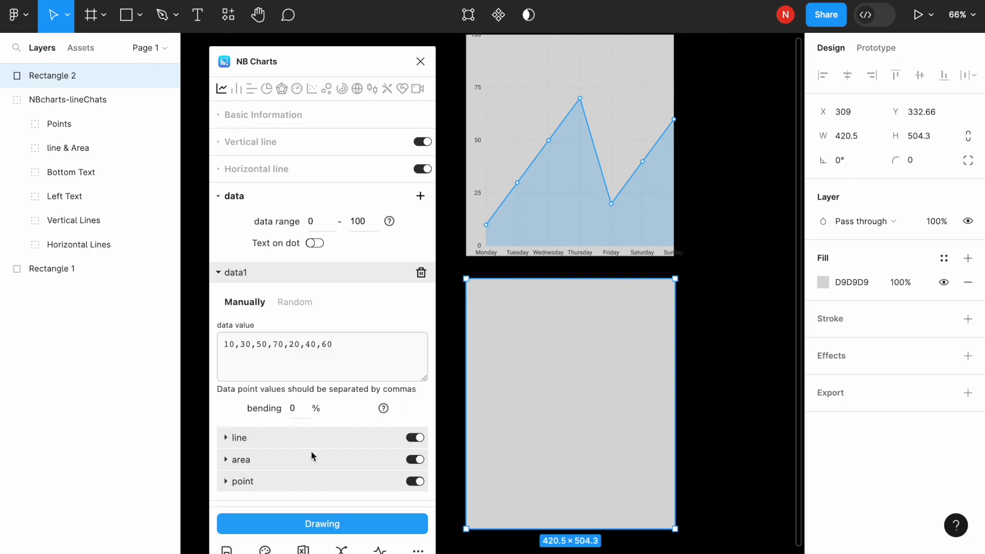
# Step: Draw a dots-only chart into Rectangle 2, without area or line, with value labels coloured 4f0d21
pyautogui.click(417, 455)
pyautogui.click(415, 439)
pyautogui.click(315, 243)
pyautogui.click(367, 286)
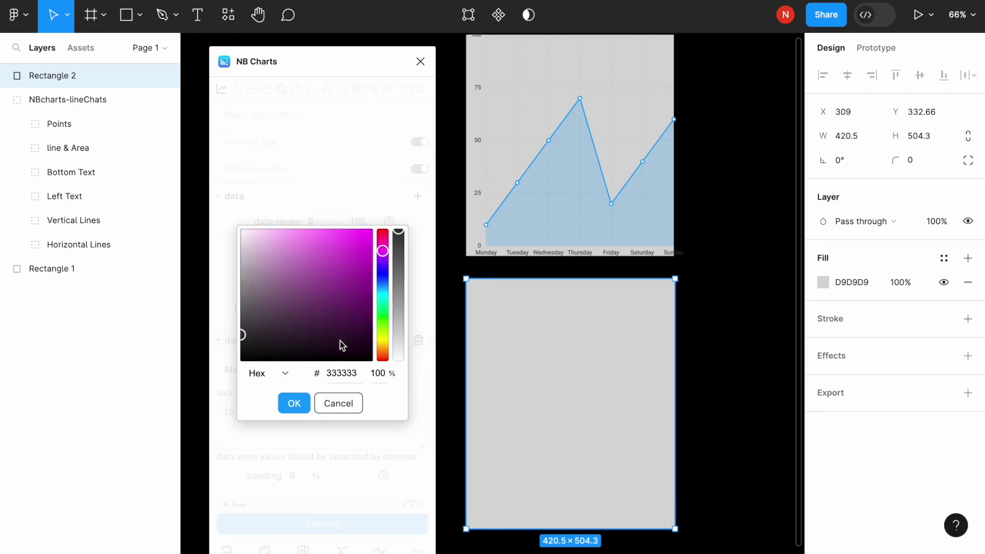
pyautogui.click(349, 322)
pyautogui.moveTo(383, 252)
pyautogui.mouseDown()
pyautogui.moveTo(384, 286)
pyautogui.moveTo(383, 237)
pyautogui.mouseUp()
pyautogui.click(295, 403)
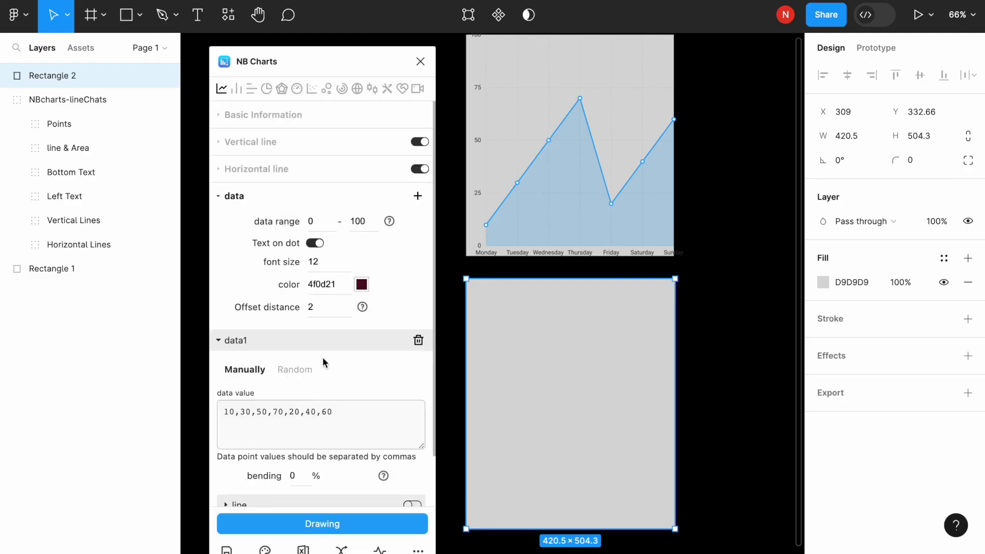
pyautogui.click(345, 525)
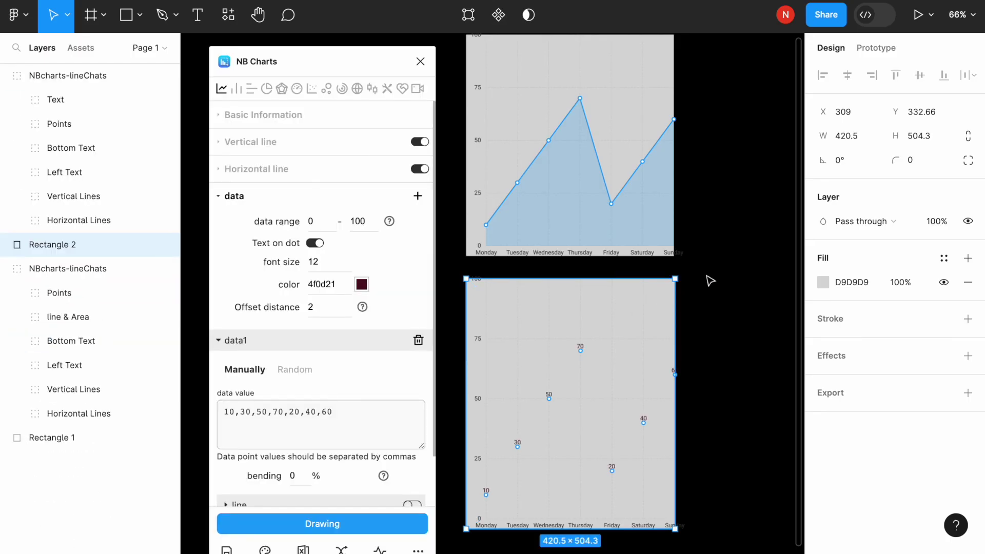
# Step: Select both charts together and delete them, leaving the canvas empty
pyautogui.click(710, 281)
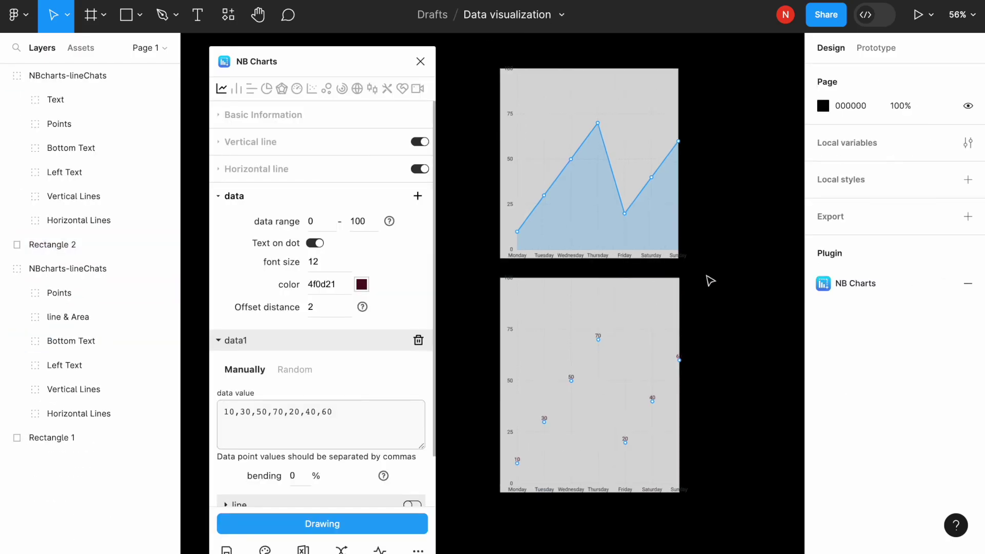
pyautogui.scroll(-3, 710, 281)
pyautogui.moveTo(506, 90); pyautogui.dragTo(770, 468)
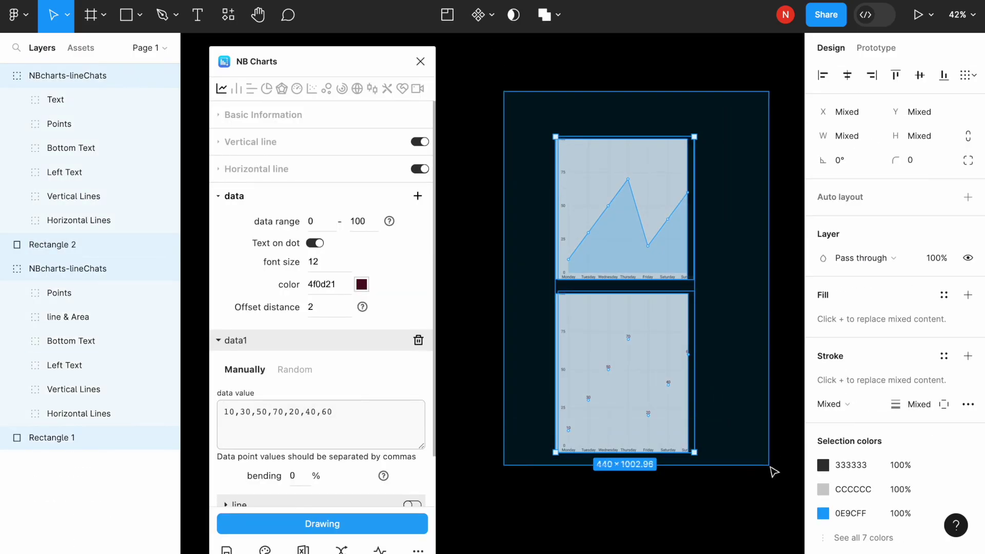
pyautogui.press('Delete')
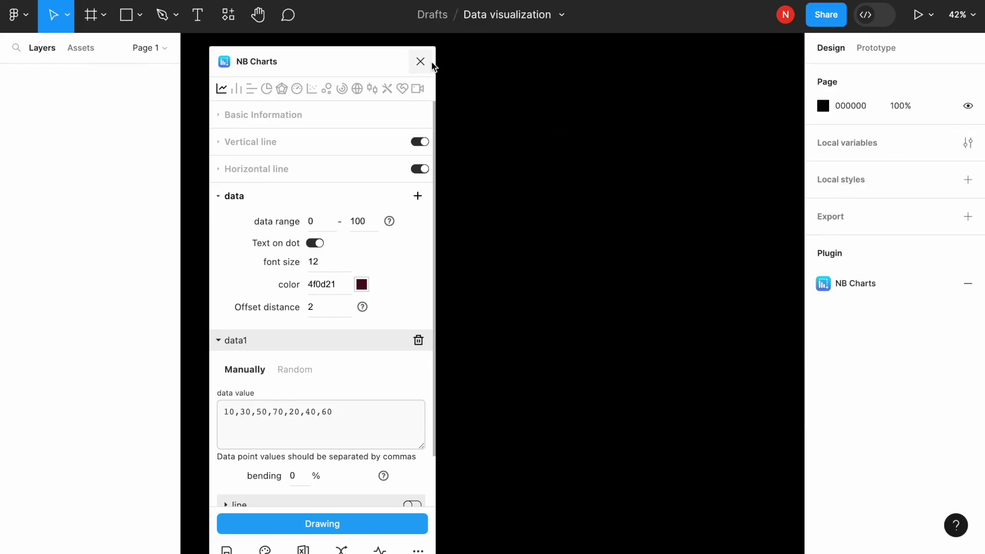